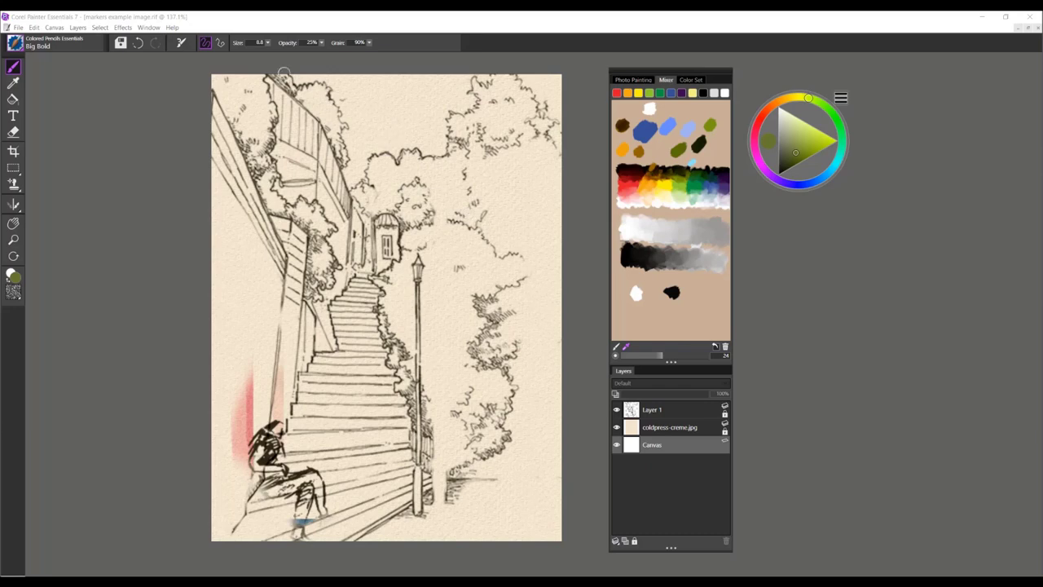
Shade the sky above the trees in dark teal with the Big Bold colored pencil at size 21
click(14, 45)
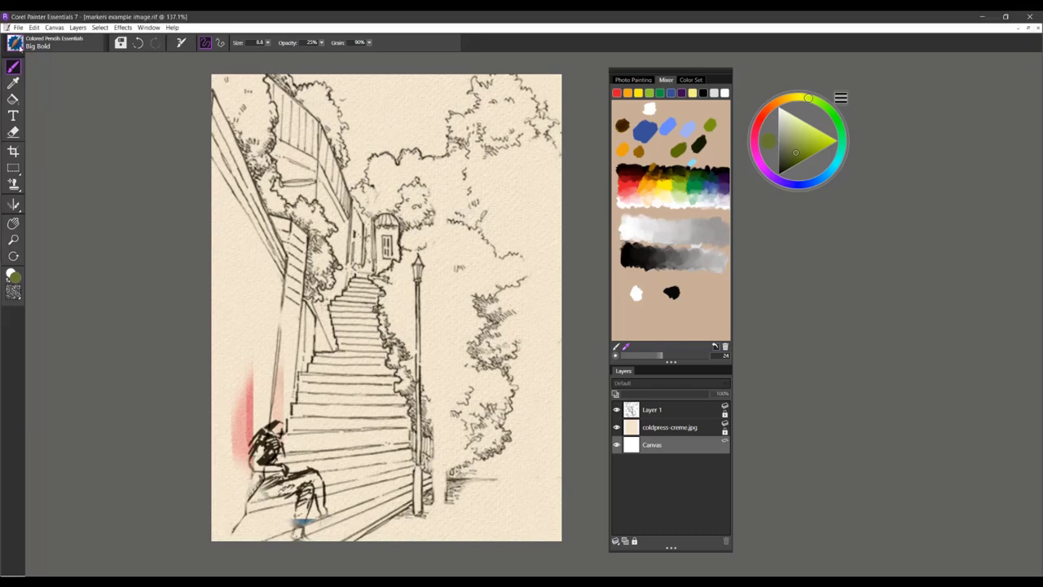
click(130, 114)
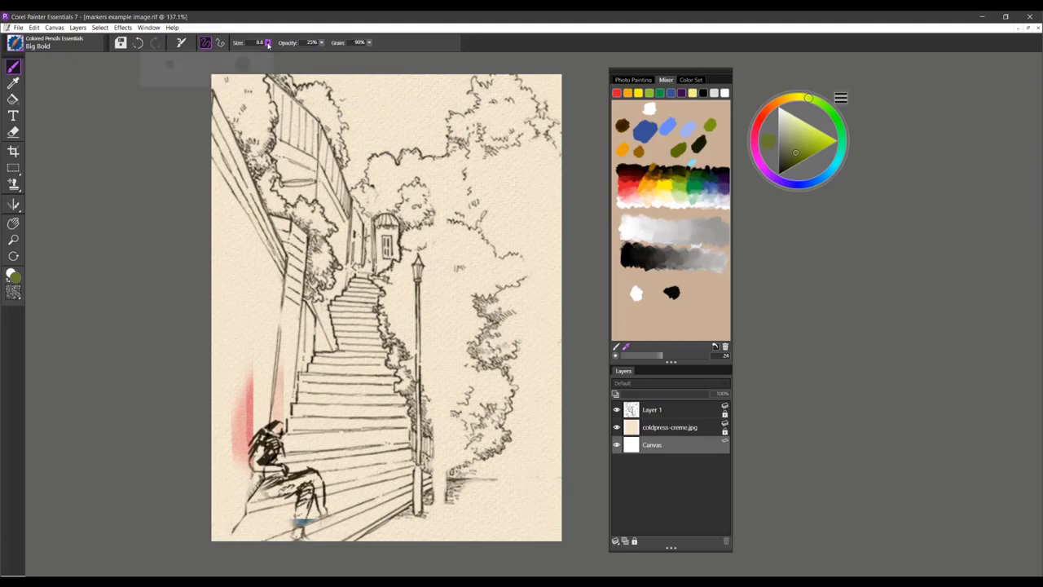
drag(268, 43, 282, 47)
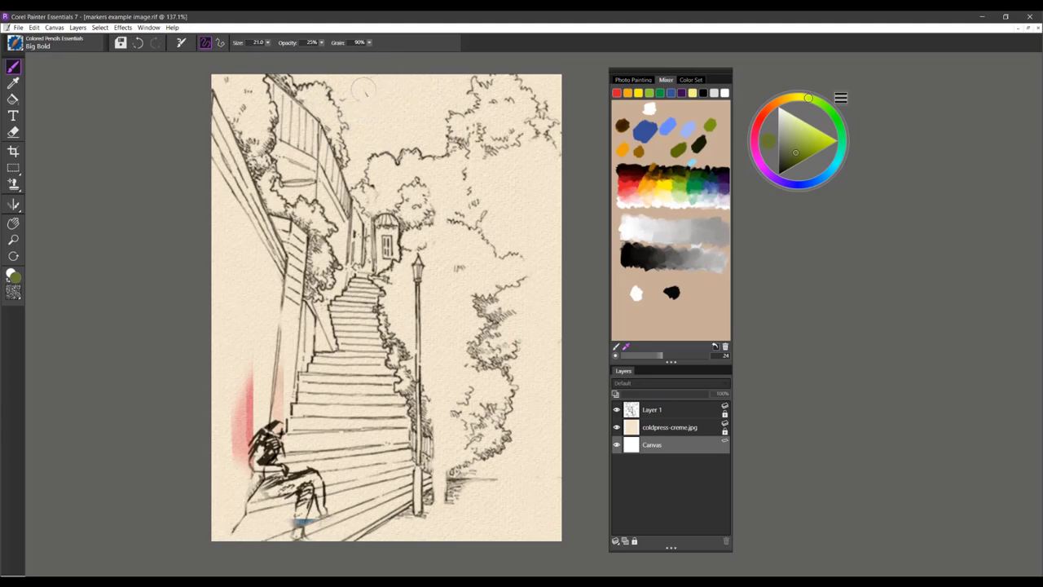
click(834, 167)
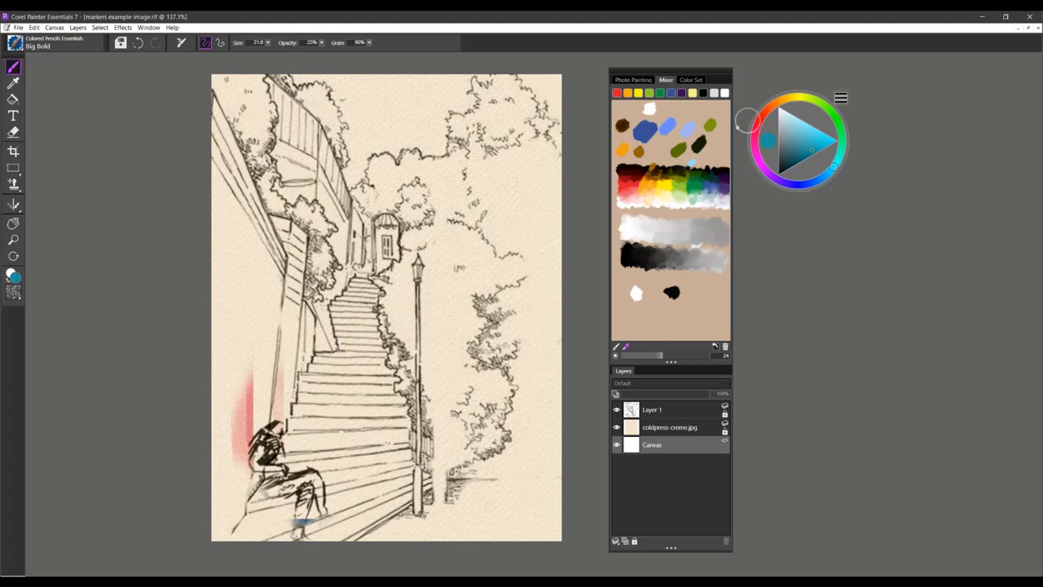
mouse_move(443, 82)
mouse_down()
mouse_move(406, 91)
mouse_move(287, 80)
mouse_up()
mouse_move(424, 75)
mouse_down()
mouse_move(344, 95)
mouse_move(440, 86)
mouse_move(472, 96)
mouse_move(458, 82)
mouse_move(379, 80)
mouse_up()
mouse_move(447, 98)
mouse_down()
mouse_move(408, 112)
mouse_move(471, 86)
mouse_move(538, 82)
mouse_move(556, 96)
mouse_move(551, 106)
mouse_move(519, 78)
mouse_up()
drag(428, 82, 299, 77)
drag(411, 100, 350, 77)
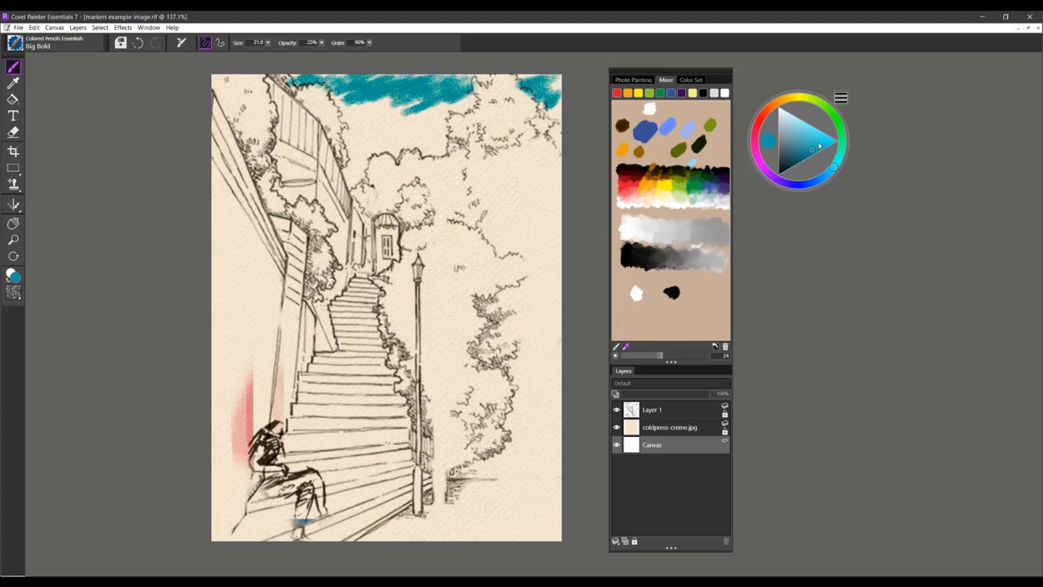
Blend brighter cyan strokes across the sky and down toward the treetops
drag(818, 148, 823, 136)
mouse_move(422, 104)
mouse_down()
mouse_move(404, 106)
mouse_move(458, 102)
mouse_move(425, 109)
mouse_move(329, 96)
mouse_up()
mouse_move(407, 114)
mouse_down()
mouse_move(554, 104)
mouse_move(538, 78)
mouse_up()
mouse_move(453, 106)
mouse_down()
mouse_move(442, 119)
mouse_move(462, 109)
mouse_move(358, 114)
mouse_move(360, 135)
mouse_move(318, 83)
mouse_move(352, 79)
mouse_up()
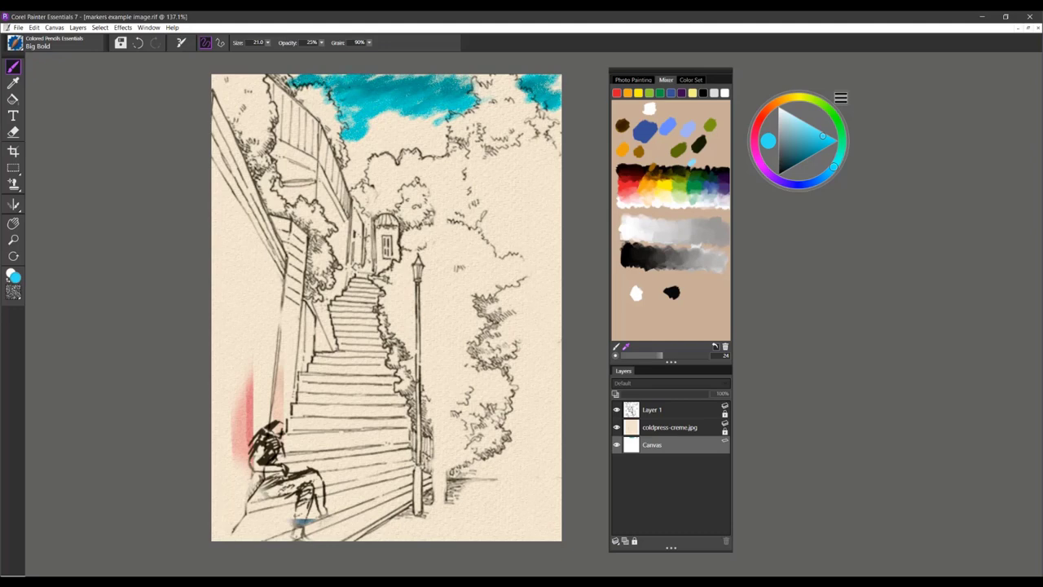
Add medium teal-blue strokes along the top edge of the sky, from the railing across to the far corner
click(817, 149)
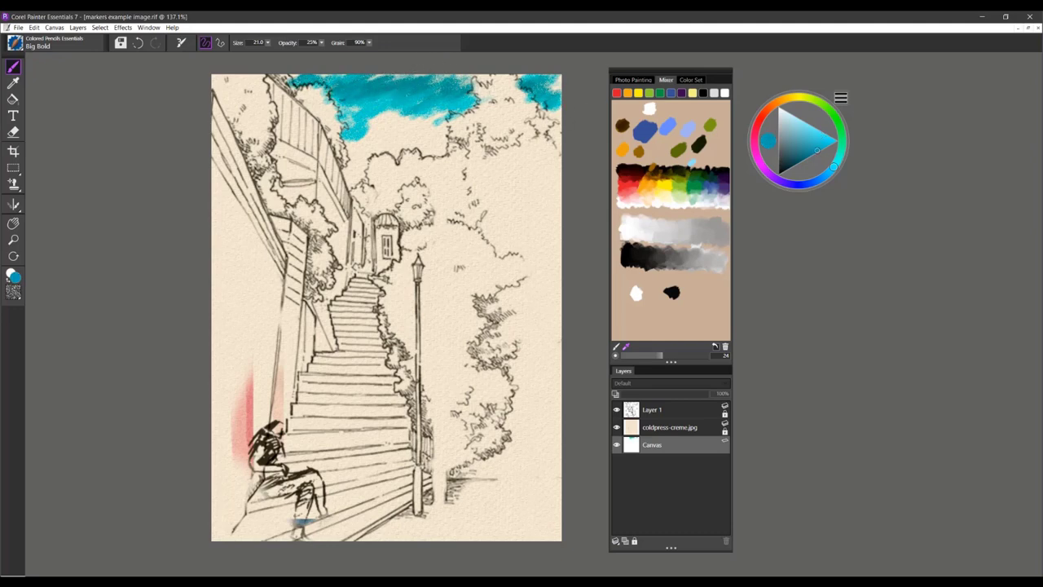
drag(342, 81, 282, 77)
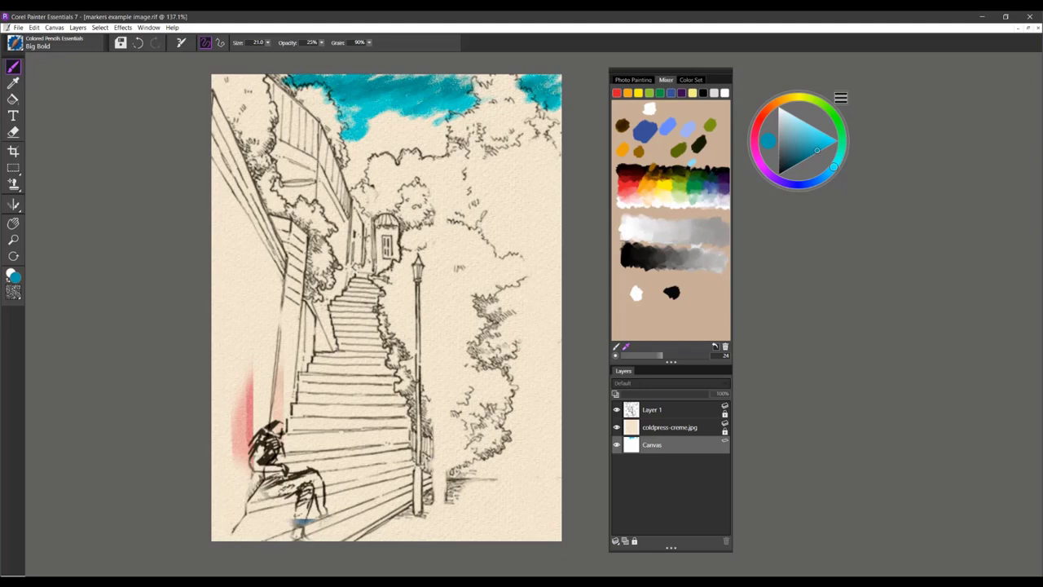
mouse_move(557, 86)
mouse_down()
mouse_move(544, 109)
mouse_move(556, 113)
mouse_move(515, 76)
mouse_move(456, 79)
mouse_up()
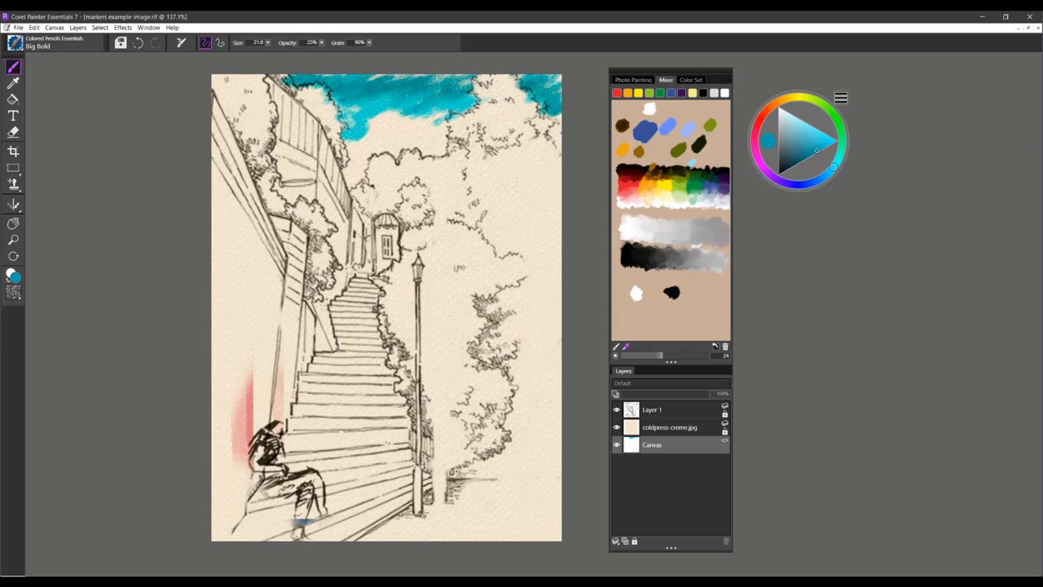
Shade pale peach clouds along the sky's lower edge, with small peach accents within the blue
click(796, 133)
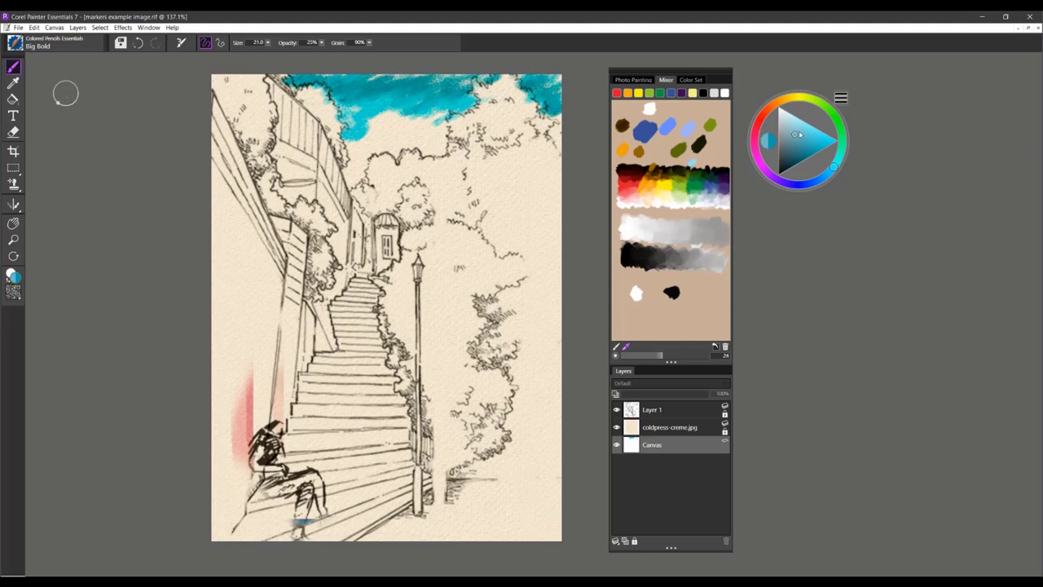
click(806, 124)
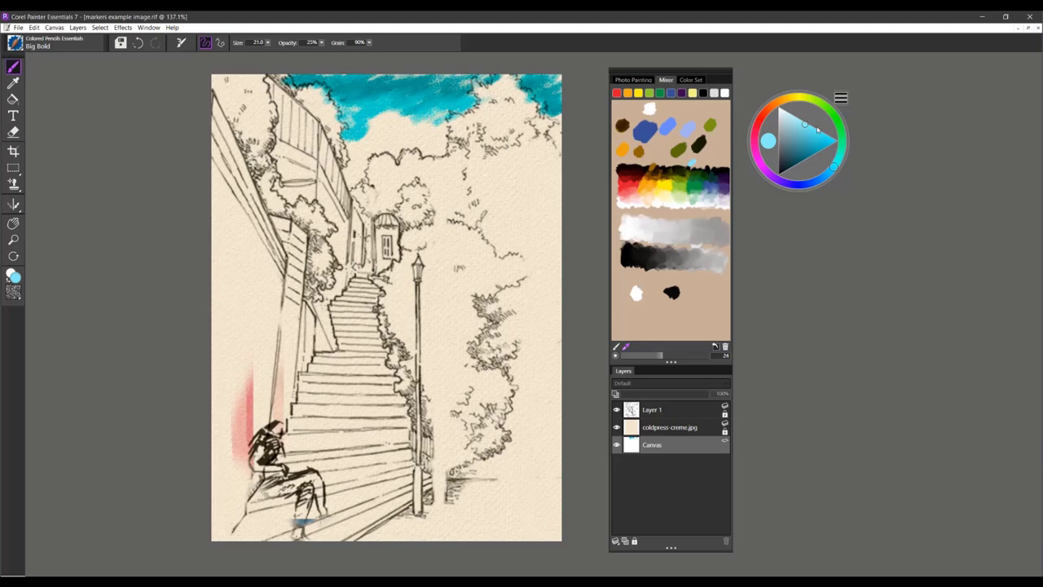
click(764, 114)
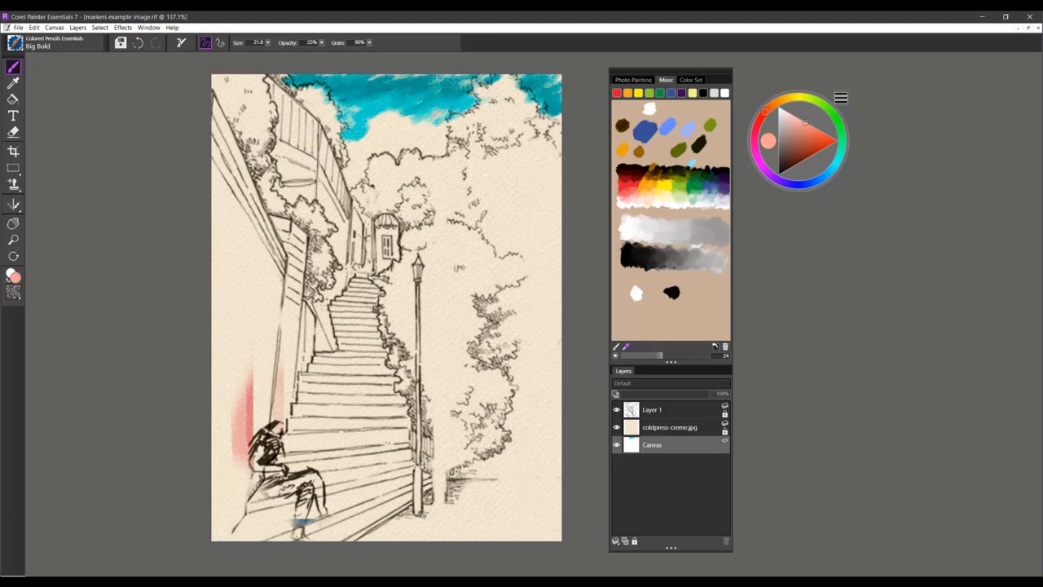
mouse_move(442, 117)
mouse_down()
mouse_move(401, 123)
mouse_move(452, 111)
mouse_move(357, 122)
mouse_up()
mouse_move(453, 80)
mouse_down()
mouse_move(431, 93)
mouse_move(452, 99)
mouse_up()
drag(559, 88, 546, 115)
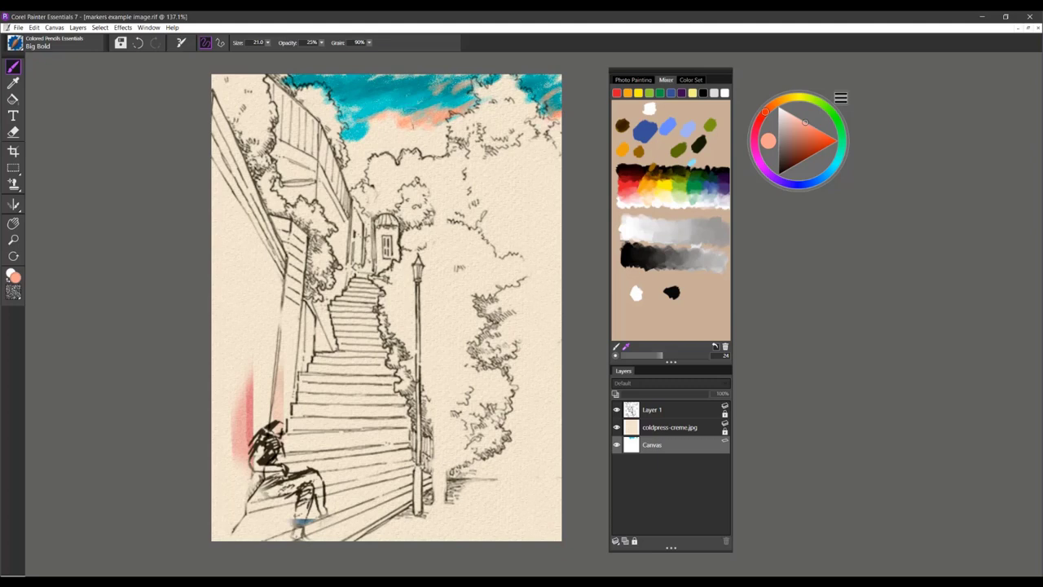
drag(375, 117, 359, 131)
drag(422, 77, 405, 84)
Sample teal tones from the painted sky and blend them over the peach accents near the top
alt+click(411, 82)
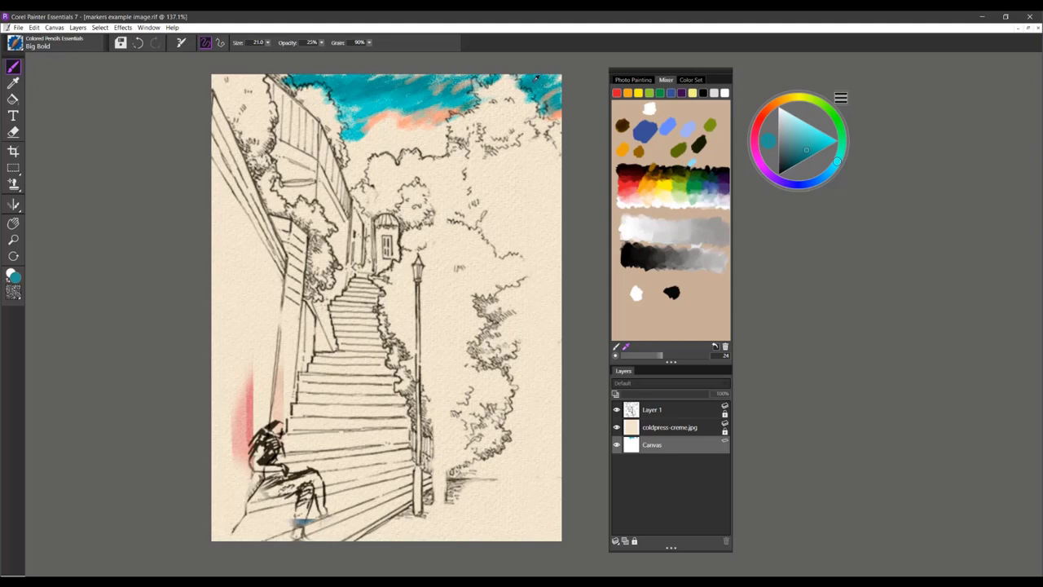
mouse_move(536, 77)
mouse_down()
mouse_move(555, 81)
mouse_move(555, 111)
mouse_move(502, 84)
mouse_move(414, 80)
mouse_up()
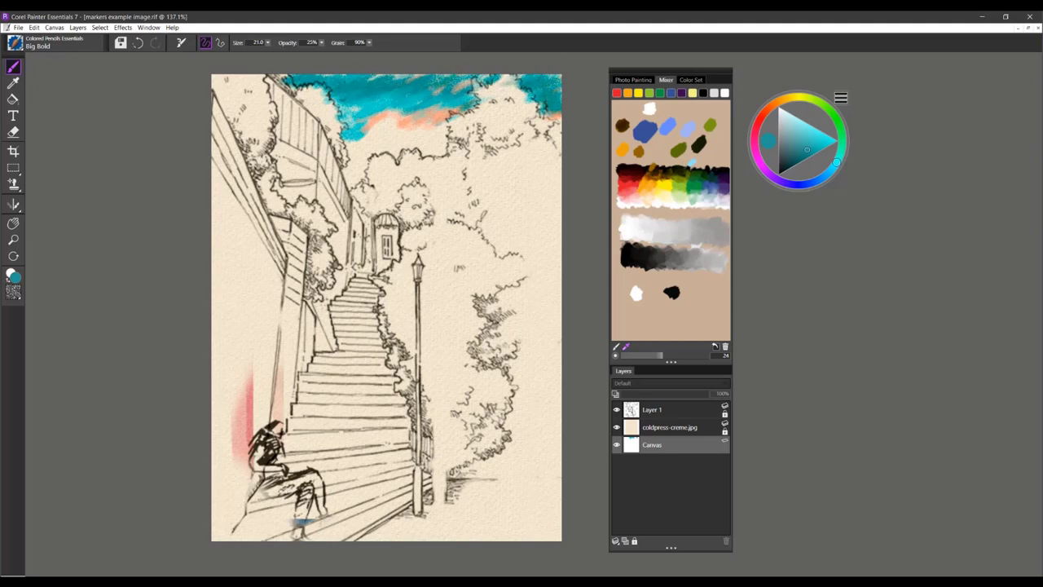
alt+click(390, 102)
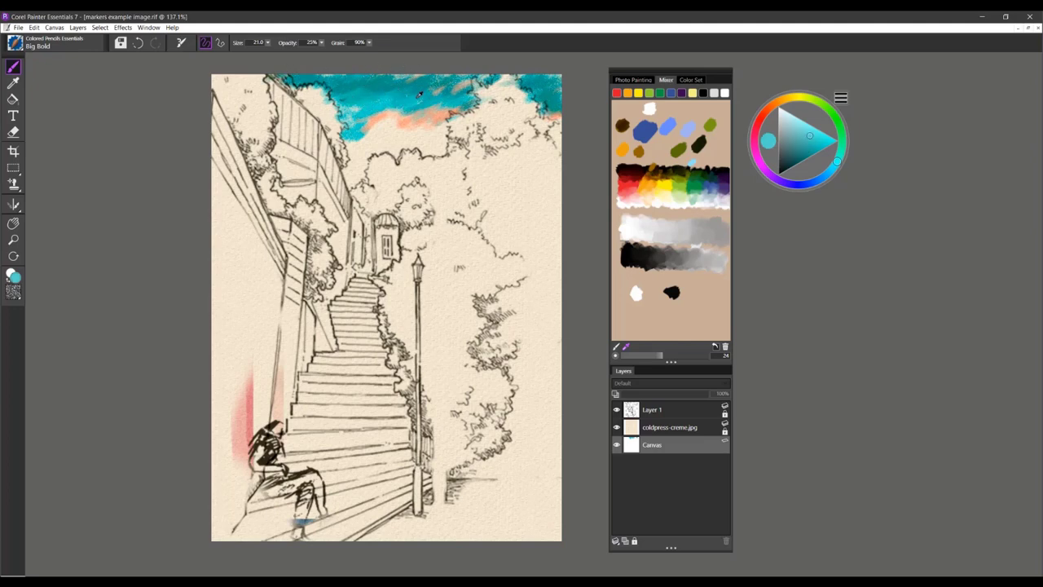
alt+click(444, 89)
mouse_move(472, 85)
mouse_down()
mouse_move(455, 92)
mouse_move(474, 82)
mouse_up()
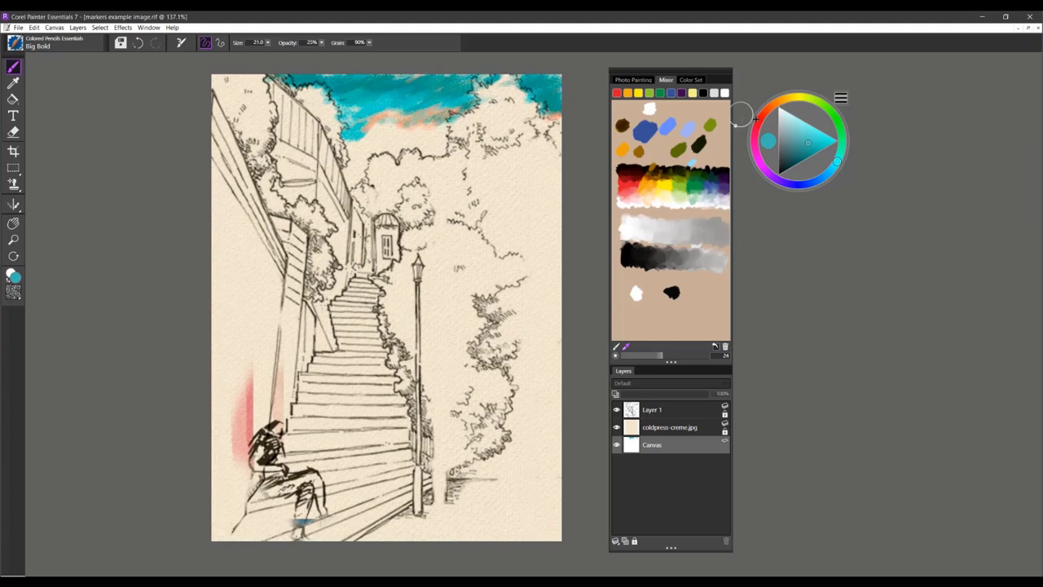
Soften the peach clouds with light turquoise and a cream tone sampled from the paper
click(819, 130)
drag(414, 121, 366, 127)
alt+click(347, 145)
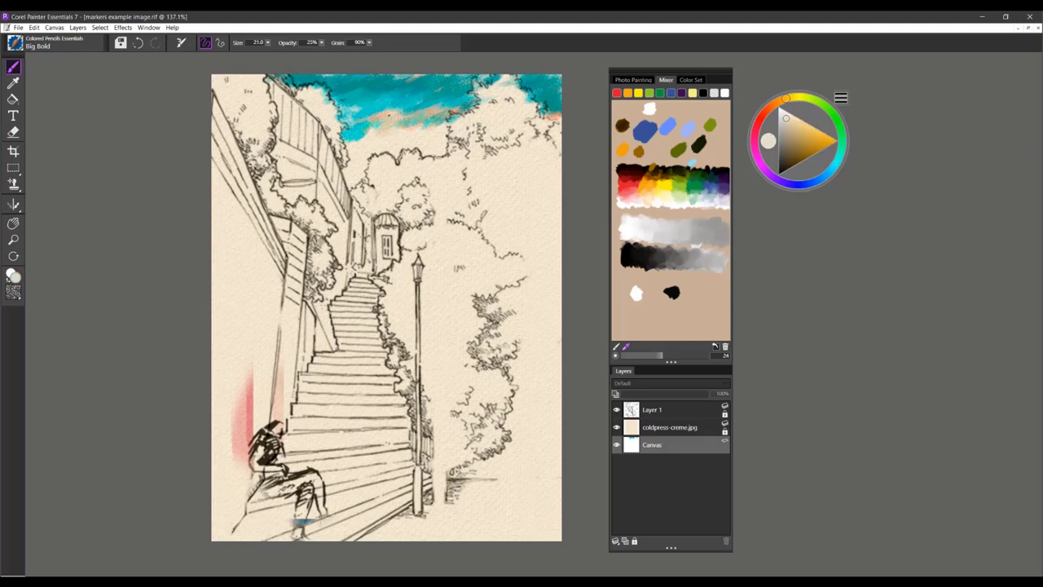
alt+click(368, 146)
drag(353, 135, 443, 119)
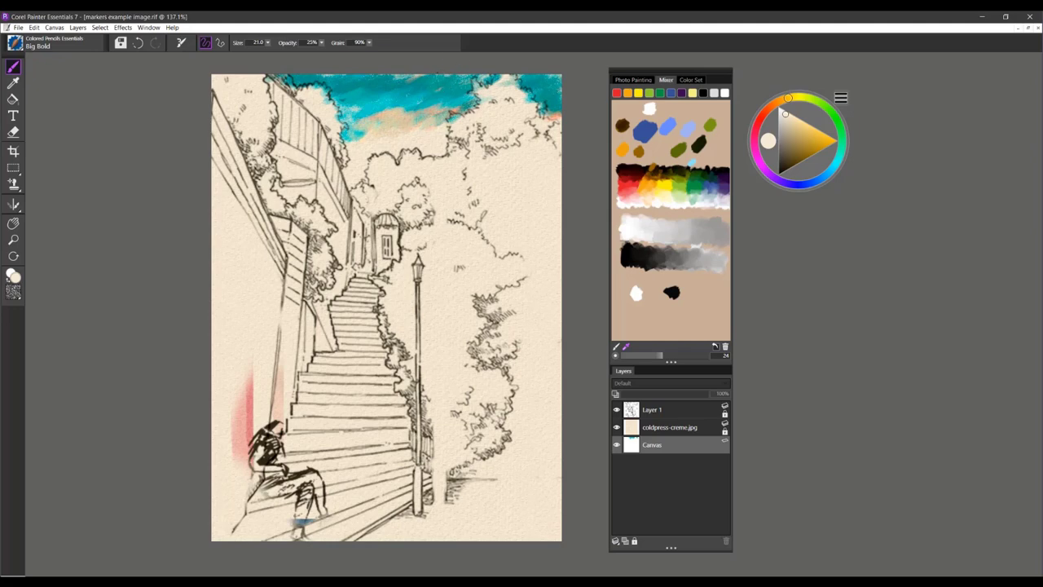
Hatch the doorway and wall panel atop the stairs with the Fine Tip pencil in blue, light blue and peach
click(29, 39)
click(131, 147)
click(649, 129)
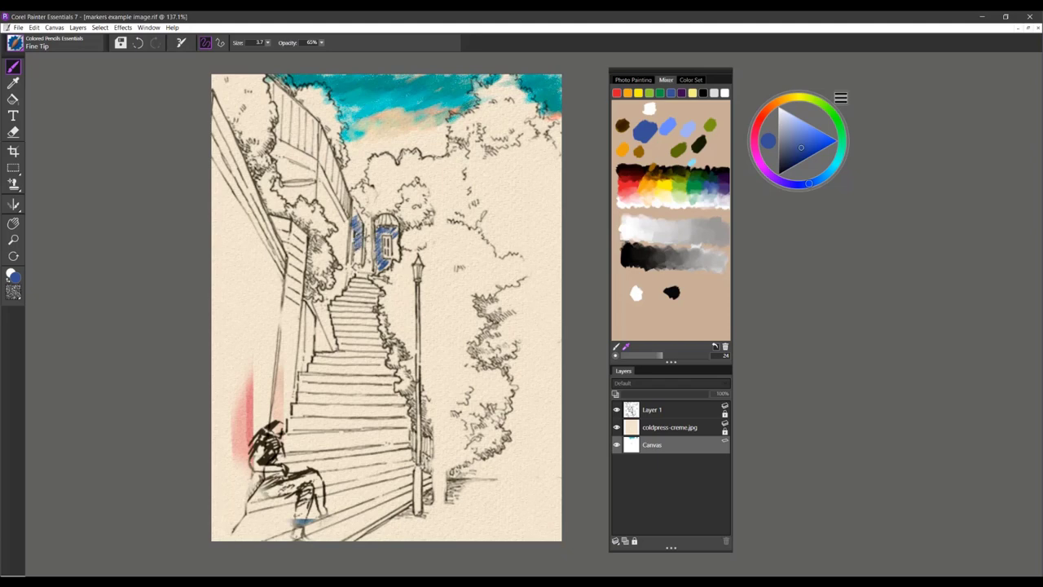
click(804, 126)
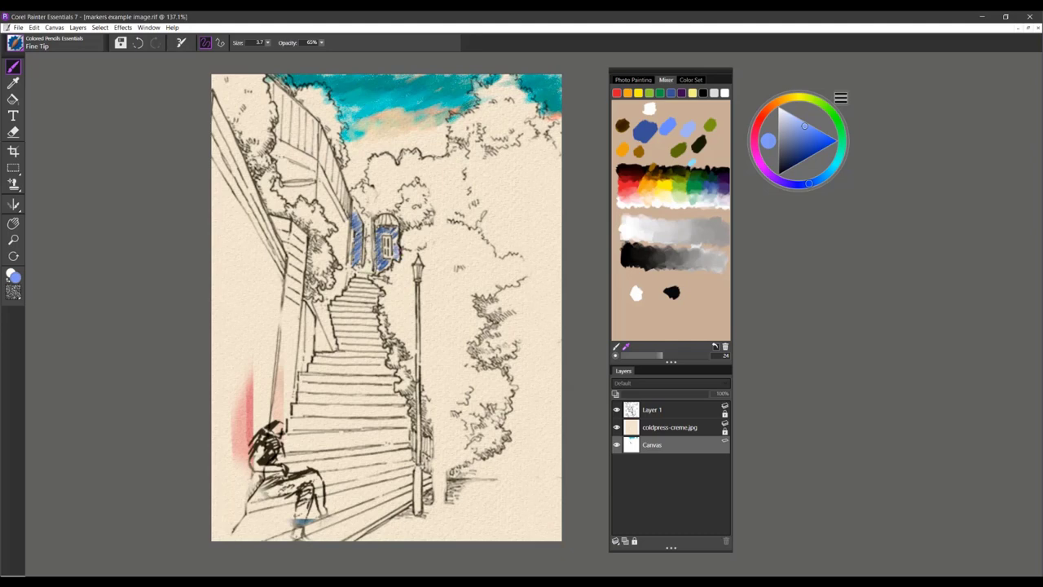
click(767, 114)
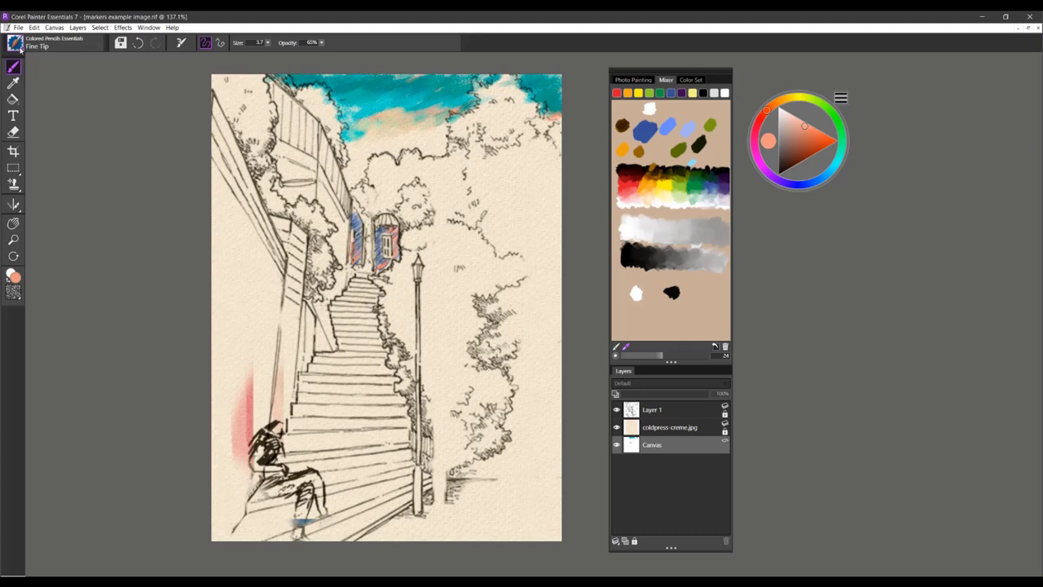
Shade the bushes beside the stairs and the foliage around the doorway in olive green with the Shading Pencil
click(14, 43)
click(130, 171)
click(684, 177)
mouse_move(461, 238)
mouse_down()
mouse_move(410, 236)
mouse_move(479, 240)
mouse_move(407, 277)
mouse_move(403, 313)
mouse_move(457, 281)
mouse_move(444, 241)
mouse_move(461, 265)
mouse_move(460, 305)
mouse_move(412, 334)
mouse_move(444, 347)
mouse_move(424, 363)
mouse_move(460, 391)
mouse_move(465, 444)
mouse_move(485, 440)
mouse_up()
mouse_move(489, 383)
mouse_down()
mouse_move(445, 350)
mouse_move(461, 297)
mouse_move(399, 281)
mouse_up()
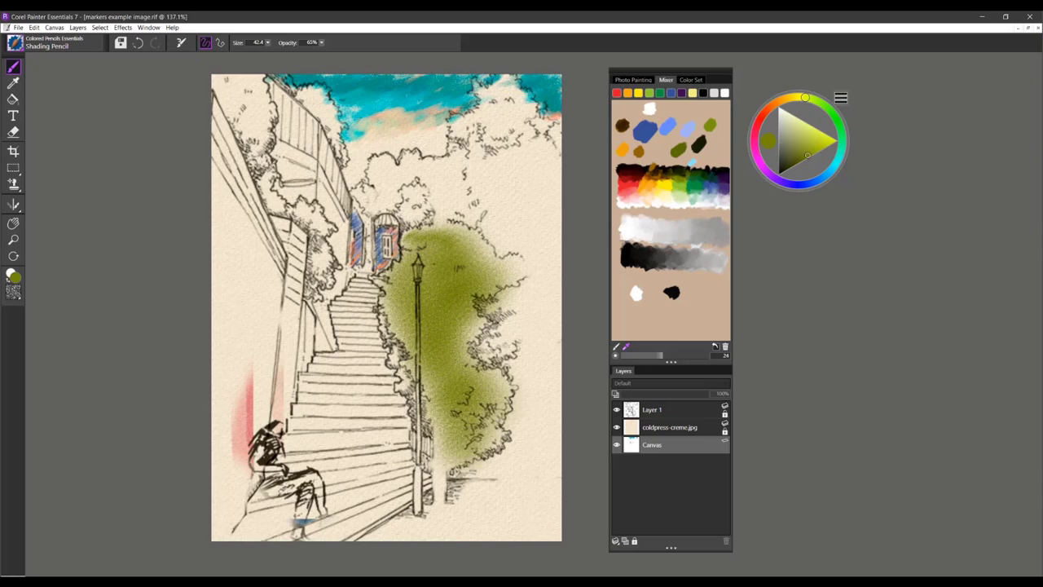
mouse_move(480, 293)
mouse_down()
mouse_move(465, 351)
mouse_move(489, 391)
mouse_move(480, 440)
mouse_move(441, 473)
mouse_move(432, 371)
mouse_move(410, 361)
mouse_move(394, 314)
mouse_up()
mouse_move(432, 269)
mouse_down()
mouse_move(440, 235)
mouse_move(484, 258)
mouse_move(479, 246)
mouse_move(509, 297)
mouse_move(493, 347)
mouse_move(493, 436)
mouse_up()
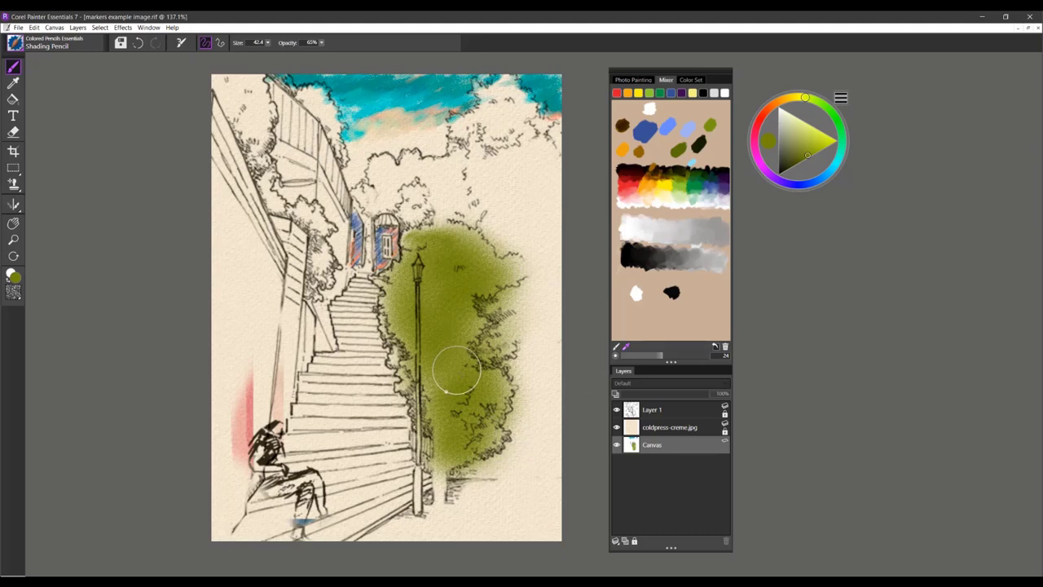
drag(398, 334, 406, 361)
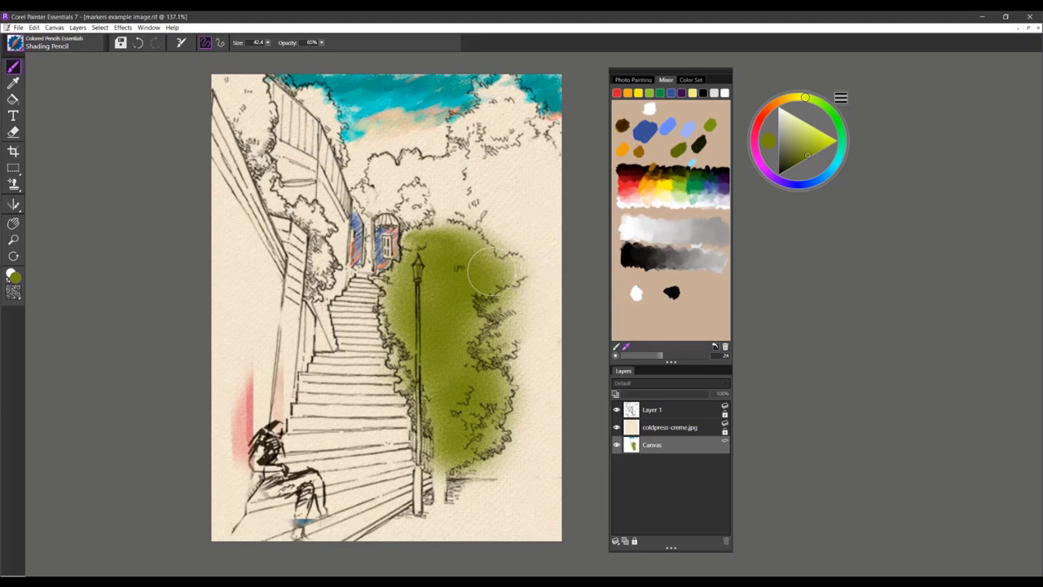
mouse_move(477, 236)
mouse_down()
mouse_move(447, 199)
mouse_move(424, 210)
mouse_move(417, 183)
mouse_move(374, 192)
mouse_move(452, 179)
mouse_move(413, 205)
mouse_move(460, 174)
mouse_up()
mouse_move(490, 232)
mouse_down()
mouse_move(480, 245)
mouse_move(420, 229)
mouse_up()
Deepen the foliage behind the lamp post with very dark olive shadows
click(789, 169)
mouse_move(466, 316)
mouse_down()
mouse_move(438, 342)
mouse_move(404, 321)
mouse_move(404, 284)
mouse_move(441, 416)
mouse_move(428, 465)
mouse_move(489, 407)
mouse_move(408, 252)
mouse_move(436, 208)
mouse_move(417, 196)
mouse_up()
drag(479, 345, 538, 399)
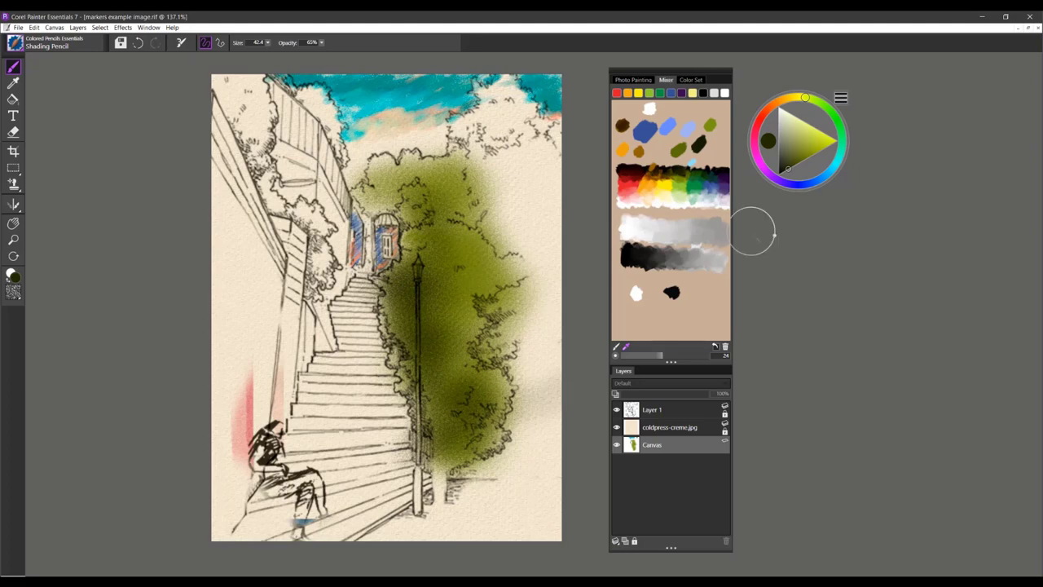
Shade the tall treetop and outer foliage in bright yellow-green, blending it into the darker bushes
click(823, 133)
drag(482, 279, 471, 263)
drag(468, 201, 442, 185)
mouse_move(512, 96)
mouse_down()
mouse_move(502, 158)
mouse_move(530, 237)
mouse_up()
drag(538, 176, 544, 154)
mouse_move(548, 259)
mouse_down()
mouse_move(510, 407)
mouse_move(471, 453)
mouse_move(546, 455)
mouse_up()
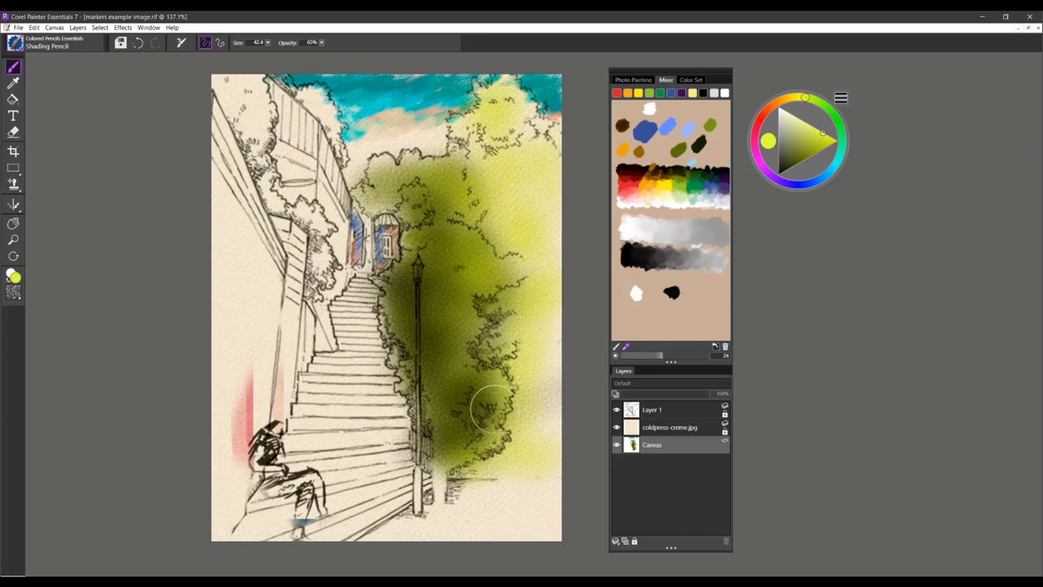
drag(485, 407, 472, 421)
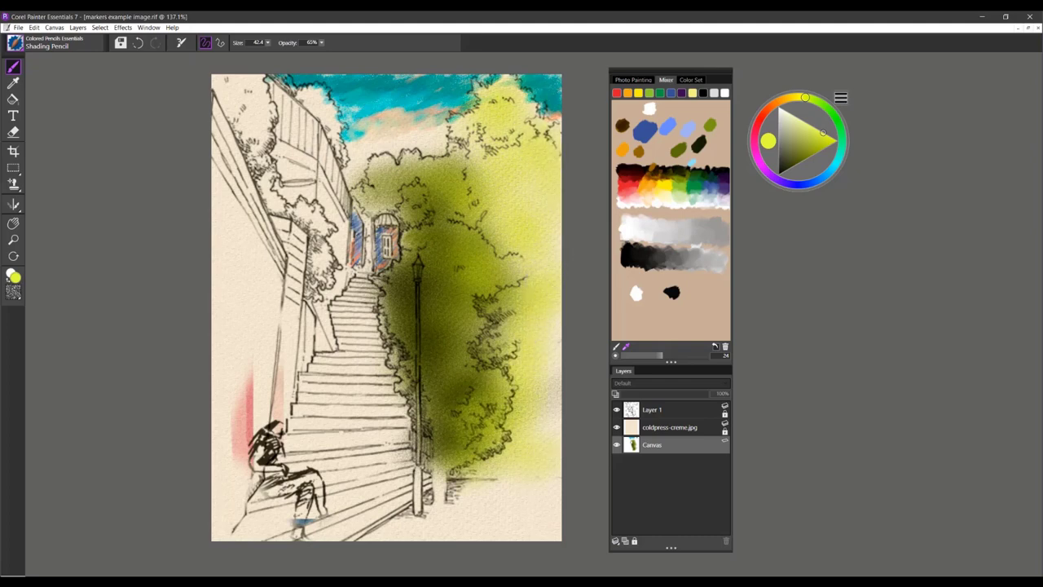
Choose a medium olive green and switch to the Smooth colored pencil
click(805, 154)
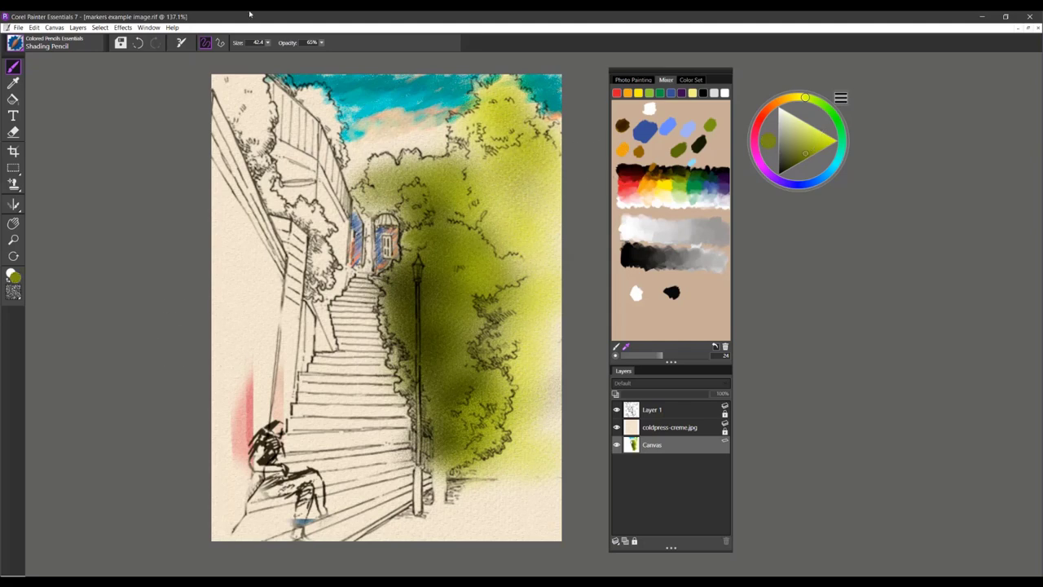
click(20, 48)
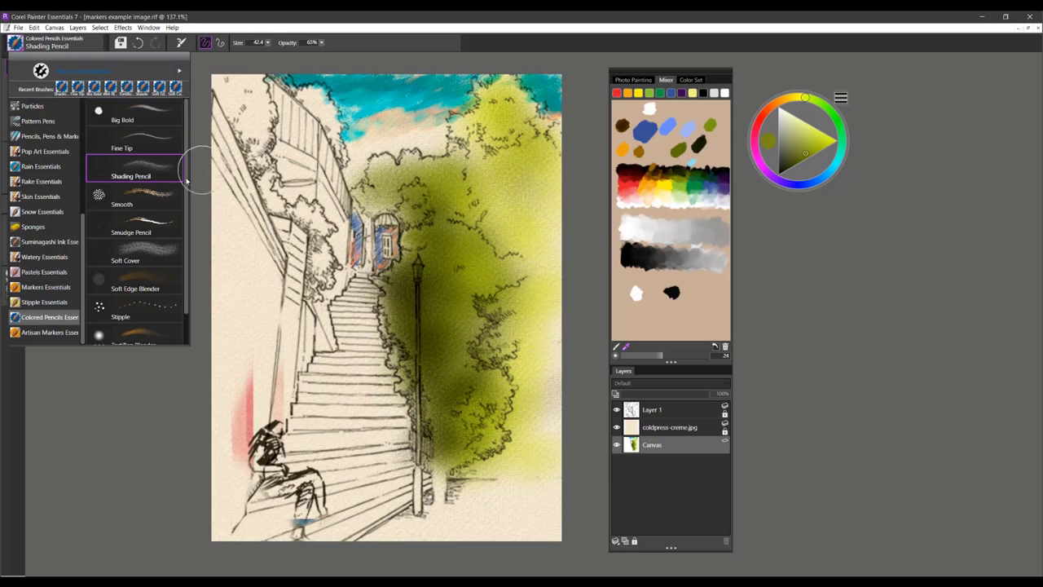
click(140, 204)
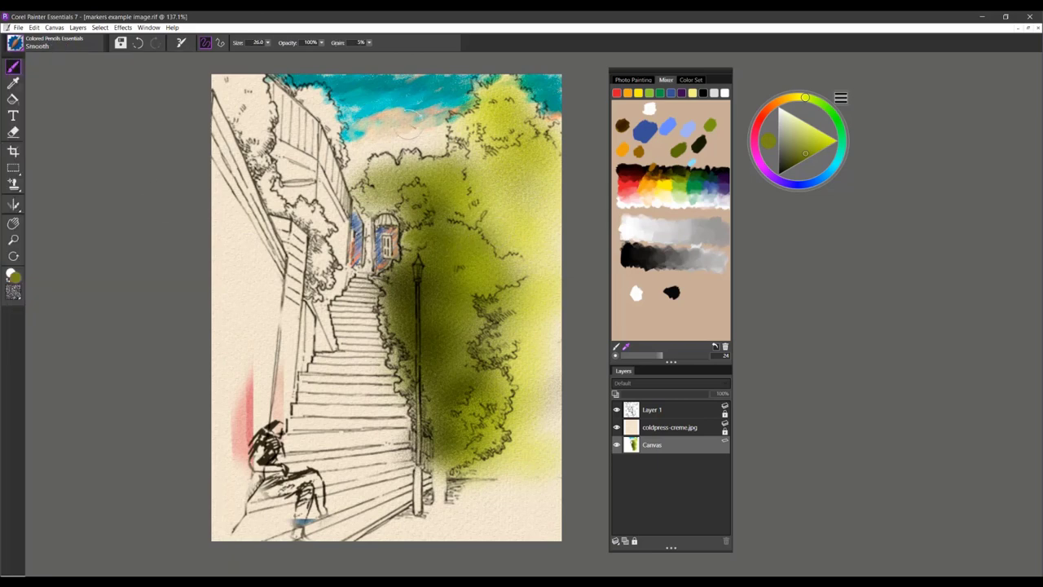
Try olive Smooth pencil strokes on the wall above the seated figure and undo them
drag(317, 223, 323, 218)
mouse_move(278, 283)
mouse_down()
mouse_move(222, 318)
mouse_move(272, 295)
mouse_move(225, 323)
mouse_move(276, 303)
mouse_move(235, 331)
mouse_move(269, 339)
mouse_move(233, 347)
mouse_move(263, 313)
mouse_move(271, 327)
mouse_move(276, 290)
mouse_move(259, 369)
mouse_move(269, 311)
mouse_move(272, 343)
mouse_up()
key(ctrl+z)
key(ctrl+z)
key(ctrl+z)
key(ctrl+z)
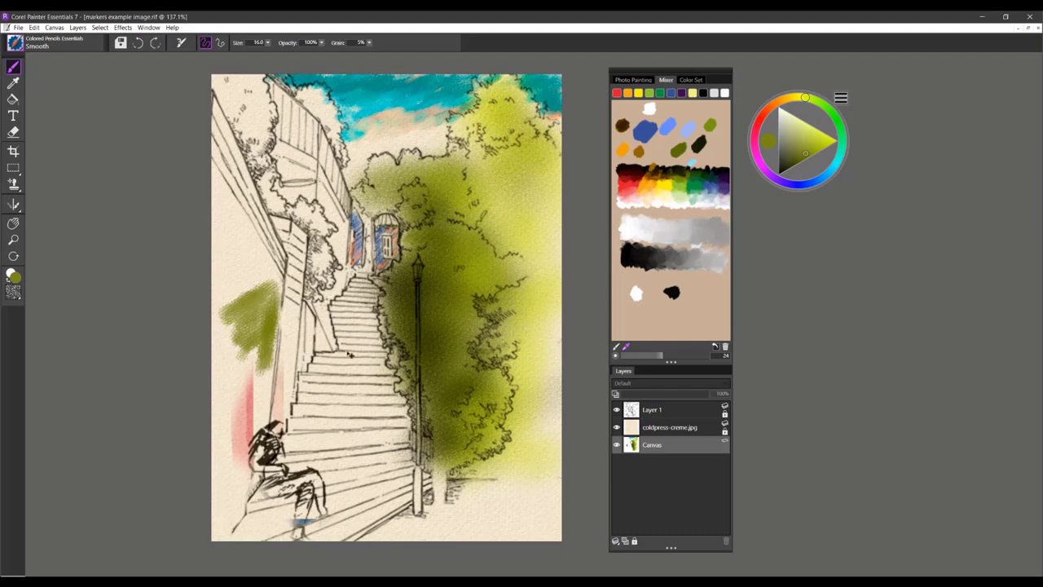
key(ctrl+z)
key(ctrl+z)
key(ctrl+z)
key(ctrl+z)
key(ctrl+z)
key(ctrl+z)
key(ctrl+z)
key(ctrl+z)
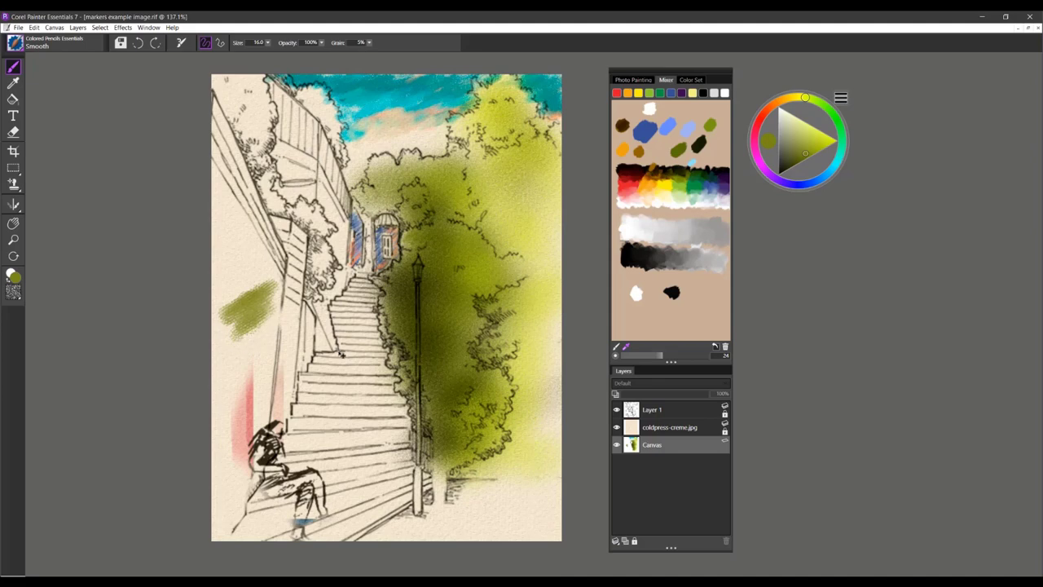
key(ctrl+z)
key(ctrl+z)
key(ctrl+z)
key(ctrl+z)
key(ctrl+z)
key(ctrl+z)
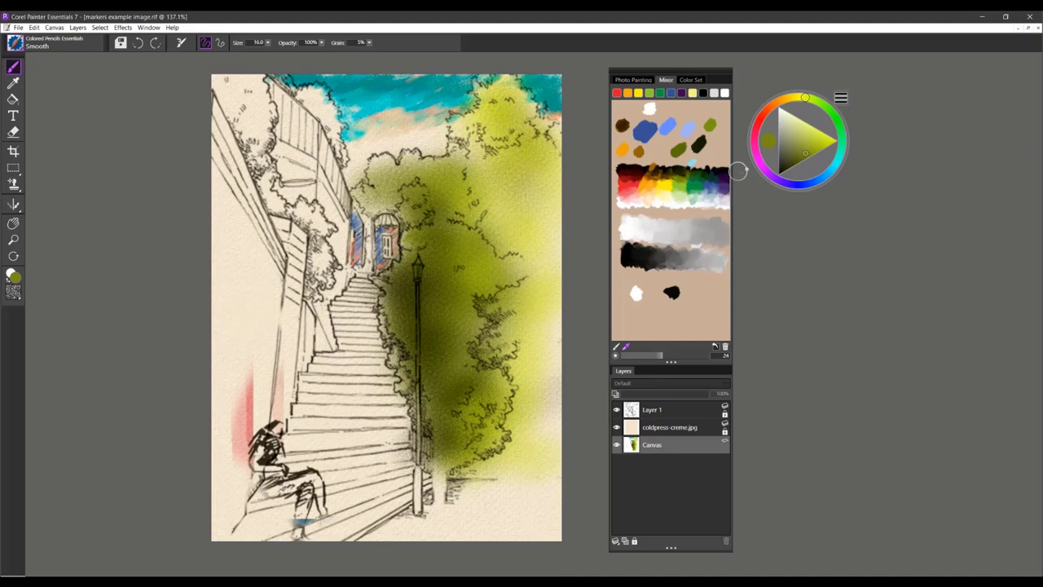
Pick a light periwinkle blue and shade the wall beside the upper stairs and the seated figure's trousers
click(692, 129)
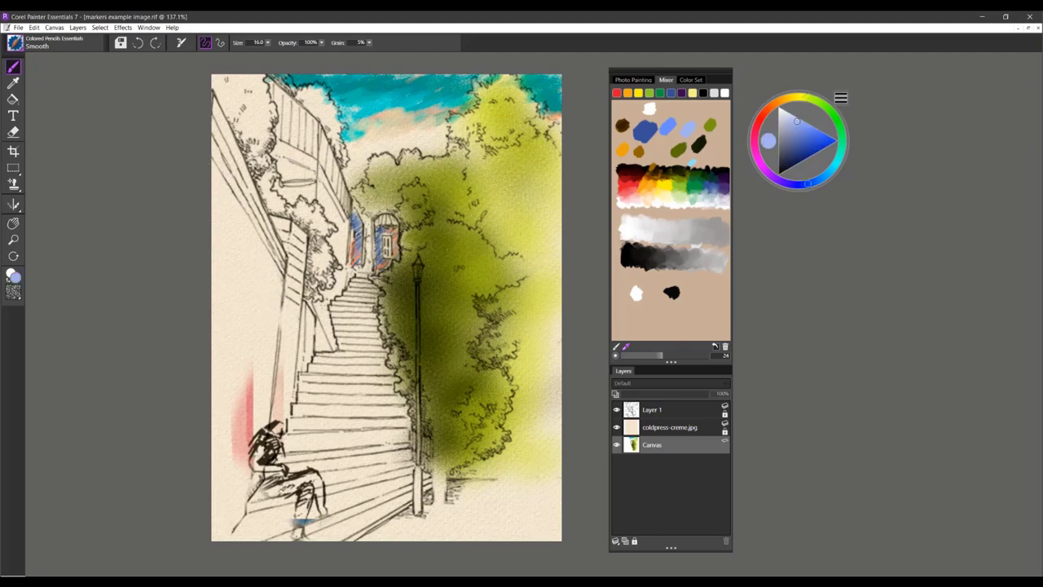
mouse_move(318, 194)
mouse_down()
mouse_move(340, 245)
mouse_move(331, 298)
mouse_up()
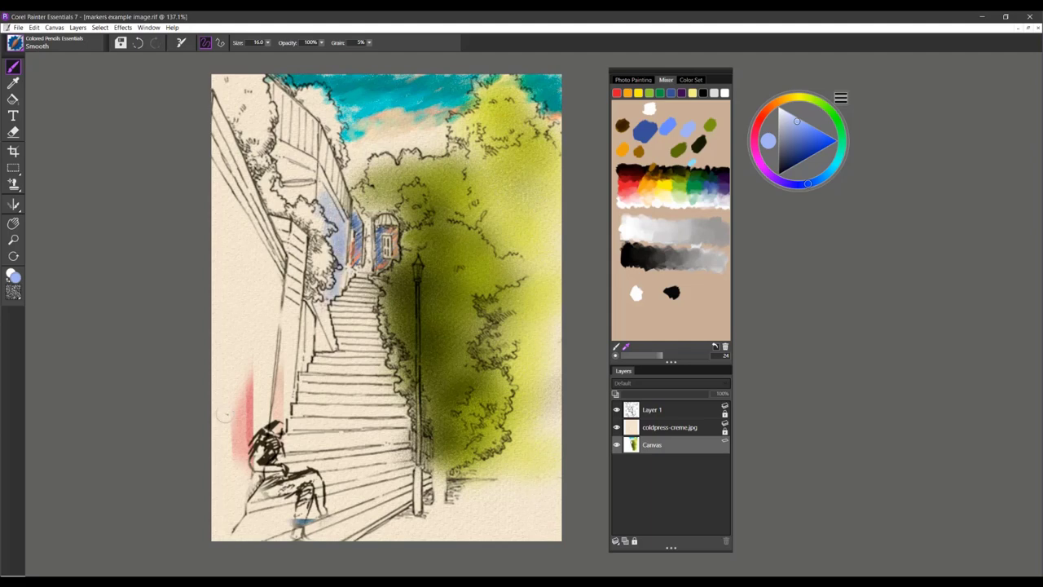
mouse_move(264, 458)
mouse_down()
mouse_move(274, 482)
mouse_move(302, 483)
mouse_move(305, 512)
mouse_move(324, 499)
mouse_up()
Shade the wall and pillar above the seated figure with vertical light blue Smooth pencil strokes
drag(262, 346, 256, 423)
mouse_move(251, 300)
mouse_down()
mouse_move(254, 374)
mouse_move(267, 380)
mouse_move(279, 362)
mouse_up()
drag(283, 313, 292, 397)
drag(291, 341, 283, 406)
drag(297, 279, 291, 360)
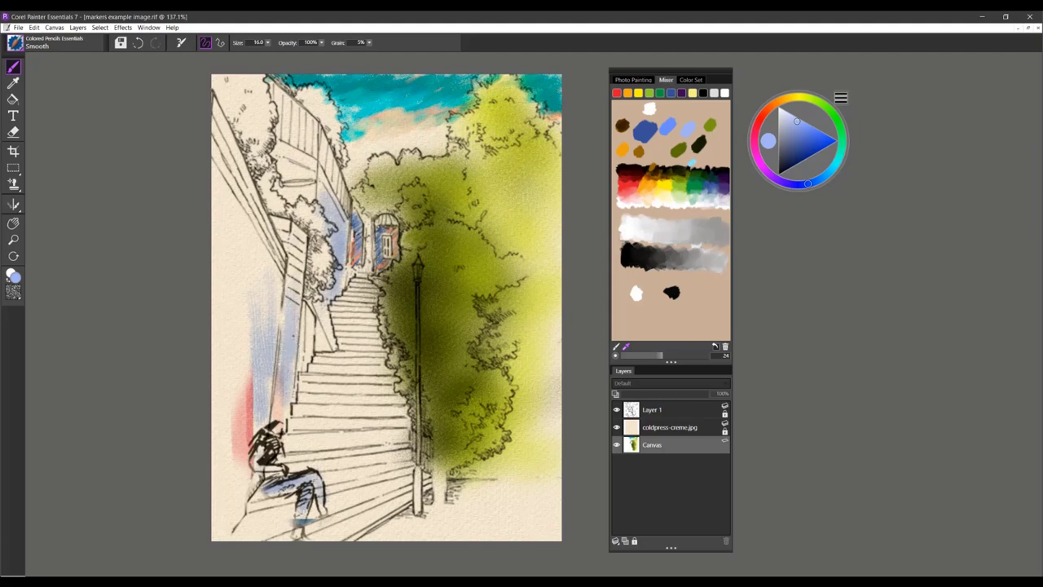
drag(299, 254, 274, 409)
mouse_move(273, 376)
mouse_down()
mouse_move(268, 409)
mouse_move(250, 414)
mouse_move(244, 439)
mouse_up()
Add a light blue shadow across the lower steps, from near the lamp post past the seated figure
drag(263, 508, 280, 499)
mouse_move(359, 480)
mouse_down()
mouse_move(409, 467)
mouse_move(328, 490)
mouse_up()
drag(388, 469, 326, 503)
drag(385, 481, 289, 514)
mouse_move(290, 510)
mouse_down()
mouse_move(228, 533)
mouse_move(243, 529)
mouse_up()
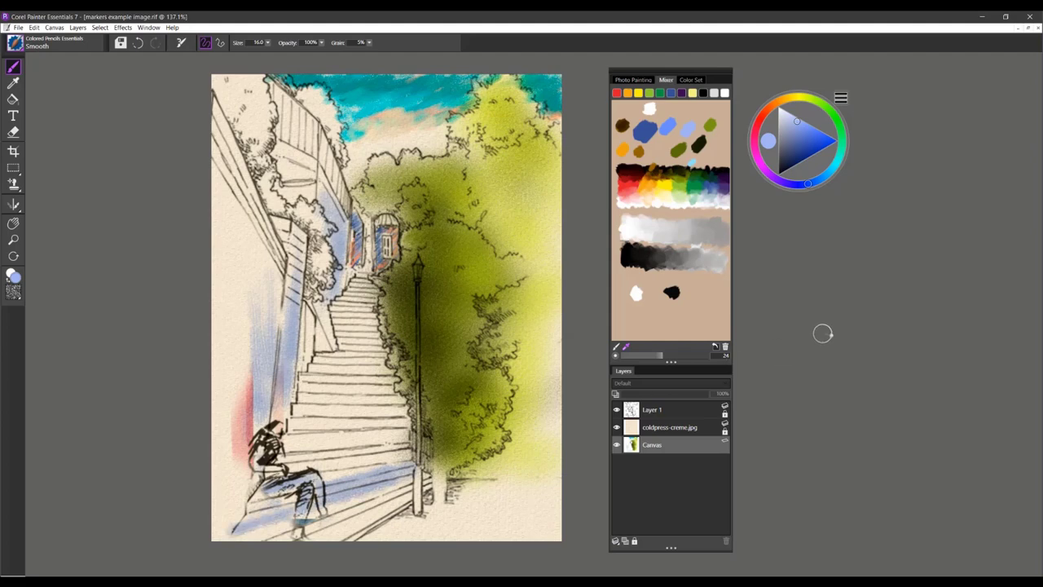
Switch to the Smudge Pencil and sample a pale yellow-green from the outer foliage
click(16, 43)
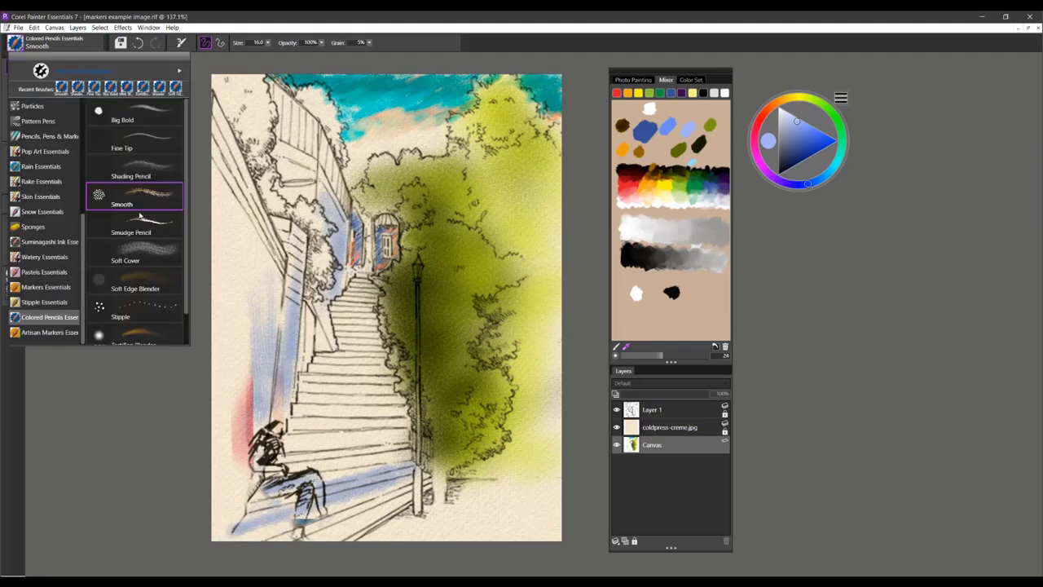
click(159, 231)
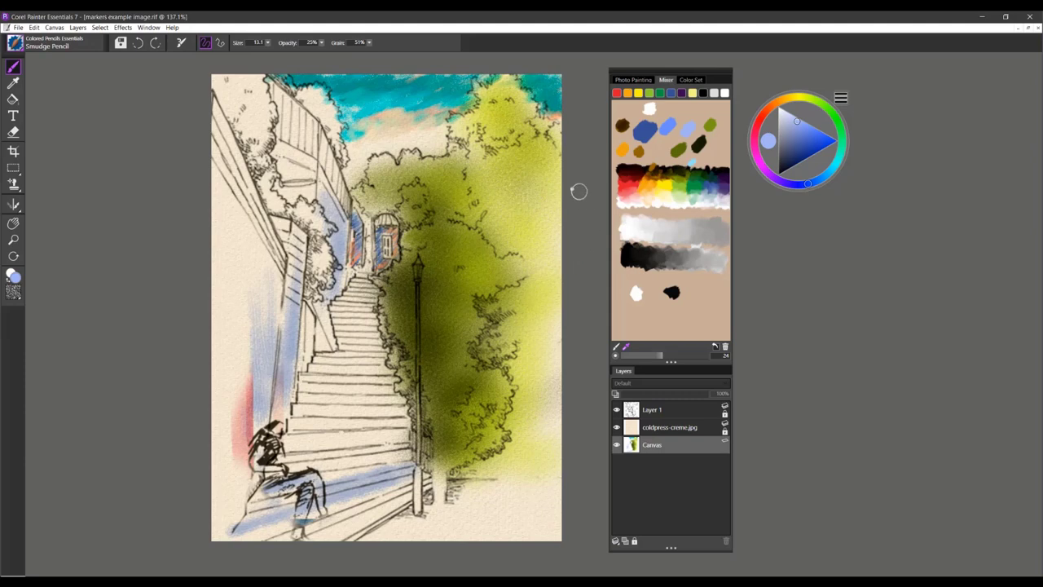
key(ctrl+equal)
key(ctrl+equal)
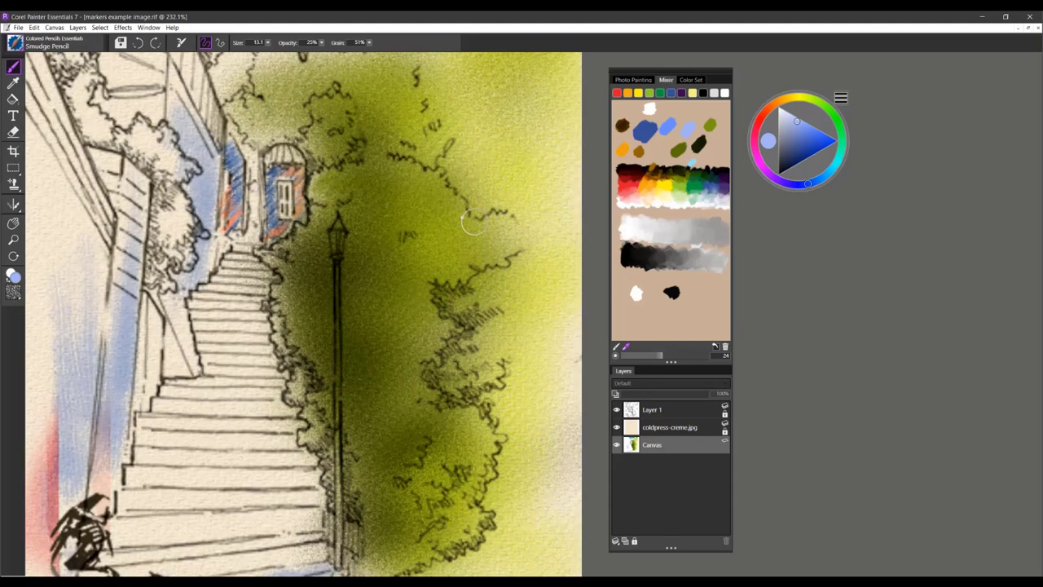
alt+click(391, 232)
alt+click(529, 235)
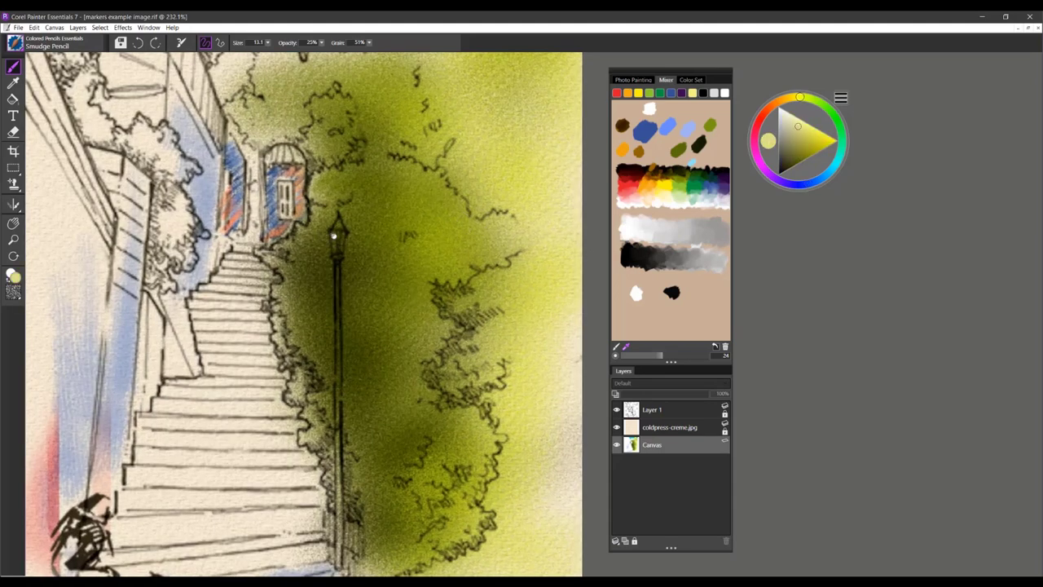
Pick a dark blue and scribble a solid patch on the blank wall with the Smudge Pencil
mouse_move(333, 234)
mouse_down()
mouse_move(550, 243)
mouse_move(510, 226)
mouse_up()
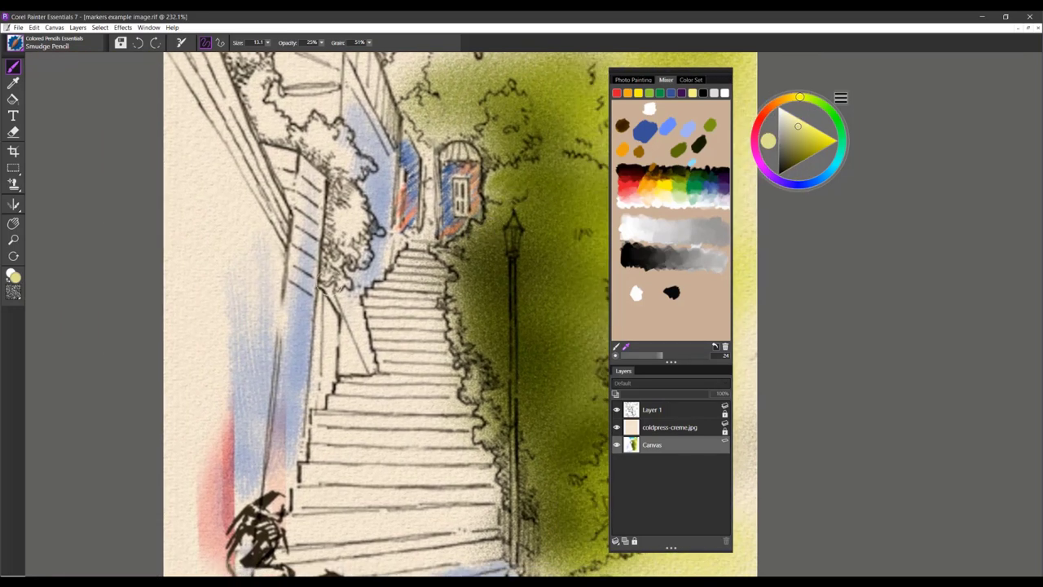
key(c)
click(653, 128)
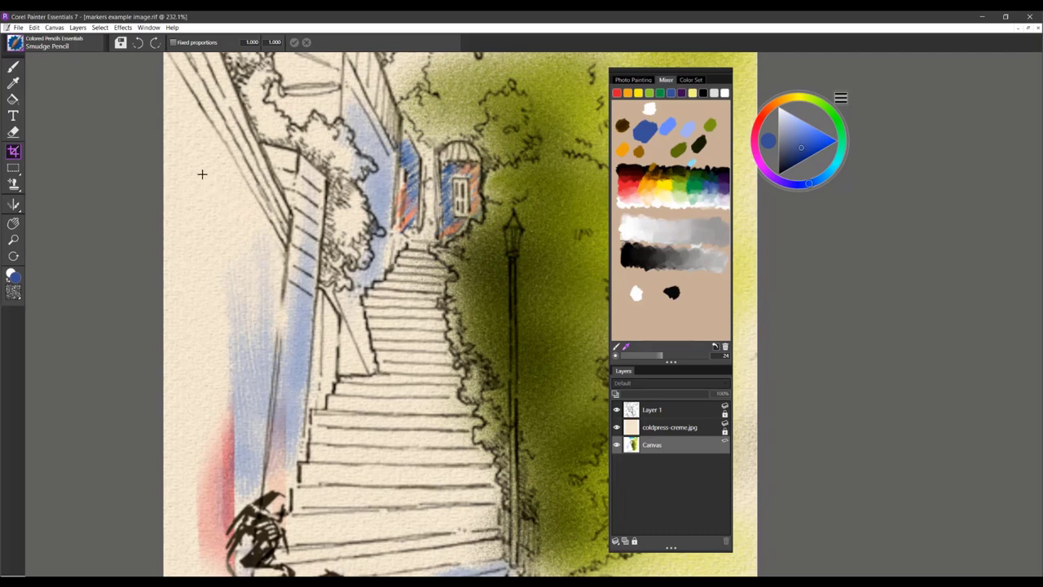
key(b)
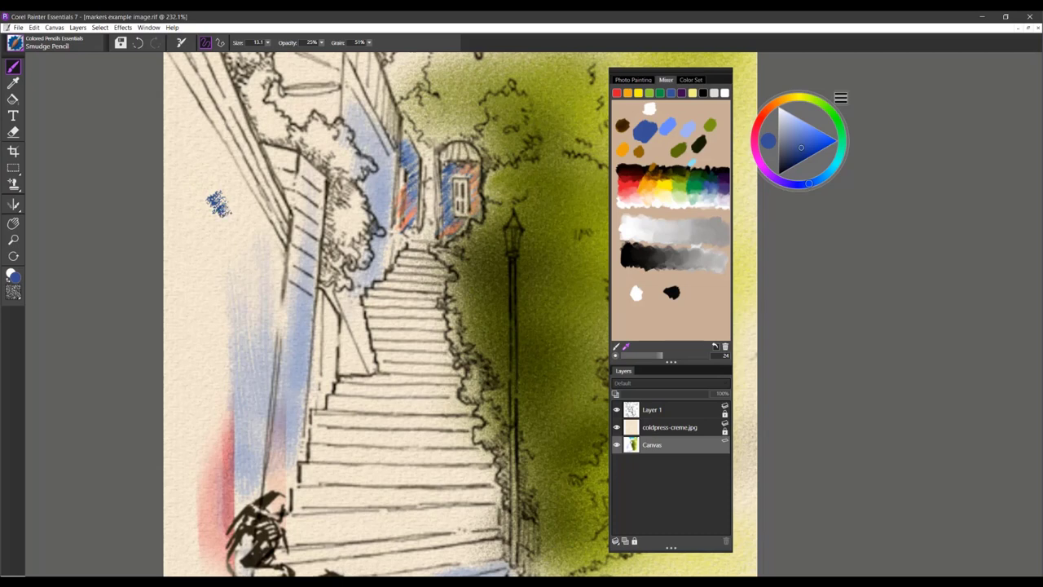
click(16, 293)
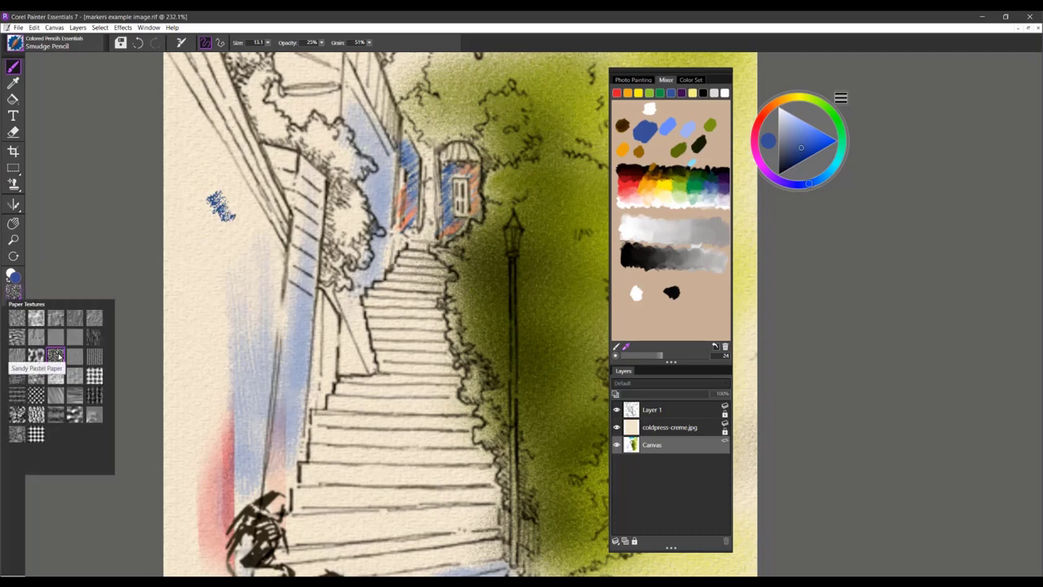
drag(220, 218, 237, 220)
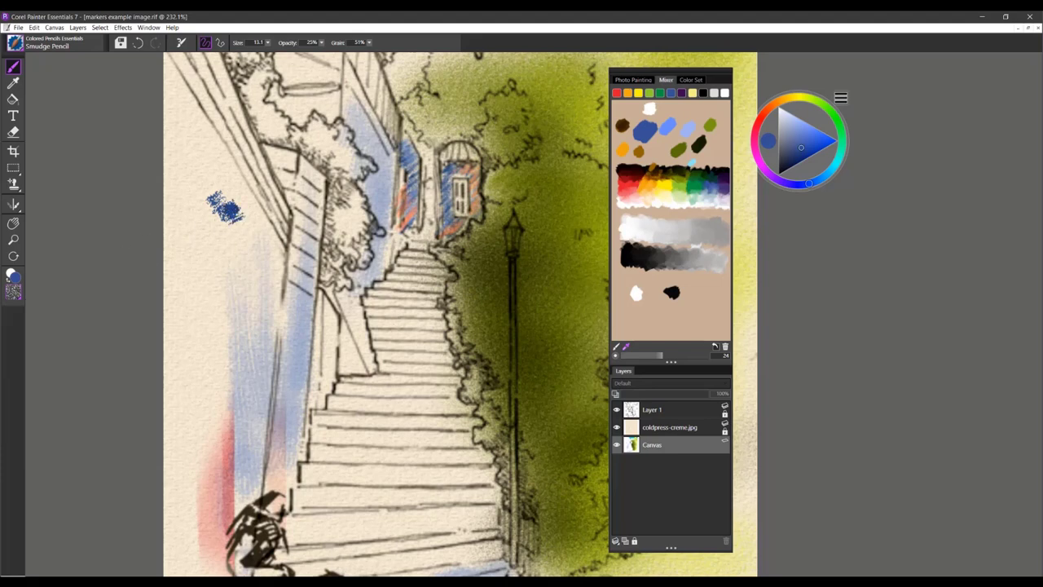
mouse_move(233, 206)
mouse_down()
mouse_move(209, 185)
mouse_move(201, 207)
mouse_move(217, 221)
mouse_move(222, 259)
mouse_move(236, 249)
mouse_move(230, 240)
mouse_up()
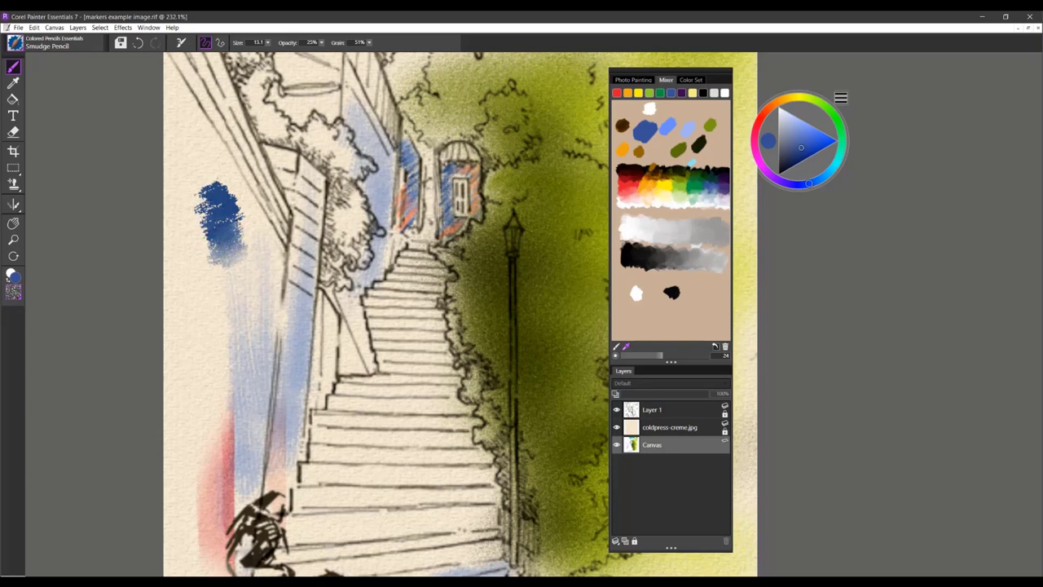
Smudge the blue wall patch until its edges and center soften into the paper
mouse_move(232, 197)
mouse_down()
mouse_move(239, 202)
mouse_move(210, 179)
mouse_move(238, 208)
mouse_move(238, 249)
mouse_move(222, 266)
mouse_move(210, 241)
mouse_move(198, 212)
mouse_move(226, 194)
mouse_move(253, 254)
mouse_up()
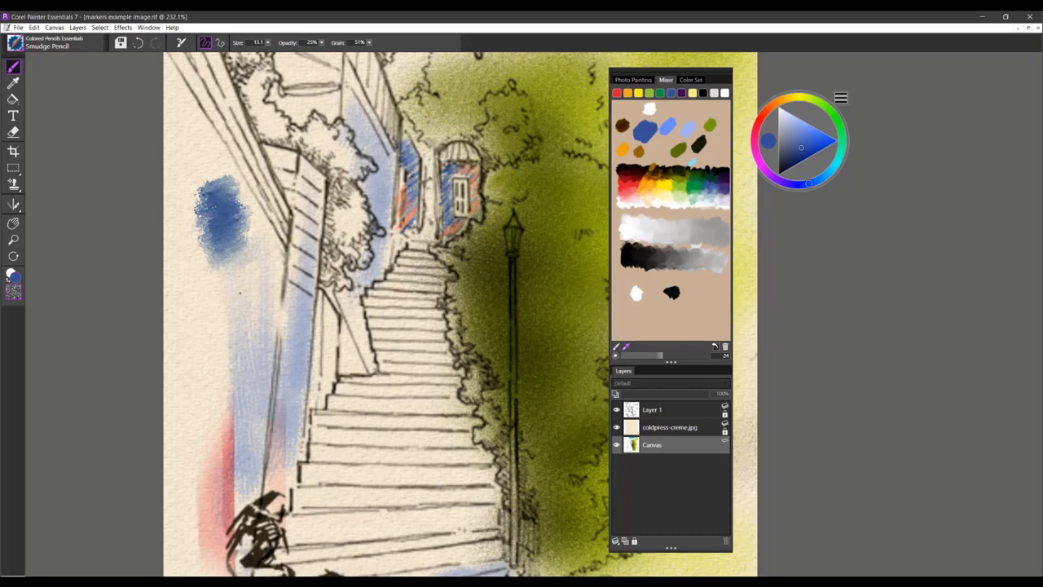
mouse_move(245, 249)
mouse_down()
mouse_move(238, 183)
mouse_move(250, 246)
mouse_move(222, 264)
mouse_move(248, 233)
mouse_move(232, 209)
mouse_move(207, 220)
mouse_move(198, 204)
mouse_up()
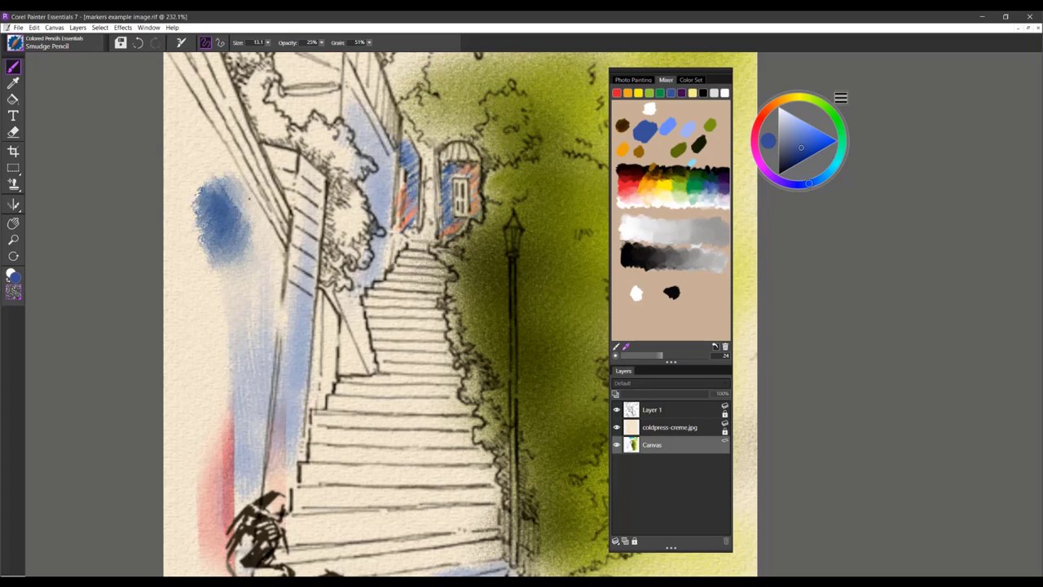
mouse_move(222, 163)
mouse_down()
mouse_move(264, 249)
mouse_move(238, 281)
mouse_move(245, 220)
mouse_move(240, 252)
mouse_up()
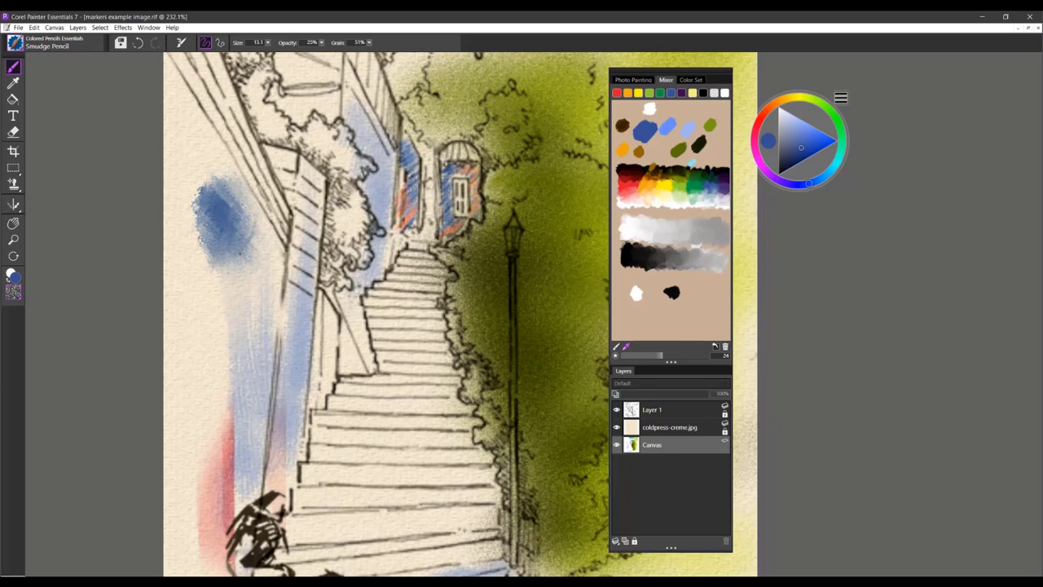
Add dark blue strokes above the seated figure and beside the upper stairs, blending the latter into the green foliage
mouse_move(238, 444)
mouse_down()
mouse_move(239, 461)
mouse_move(238, 418)
mouse_move(244, 480)
mouse_move(245, 424)
mouse_up()
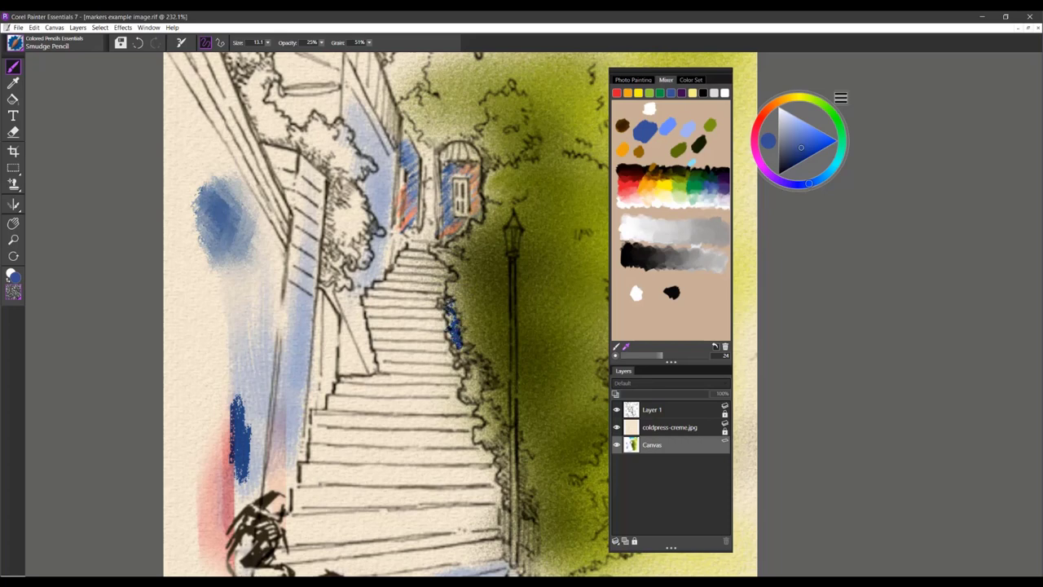
drag(451, 317, 466, 291)
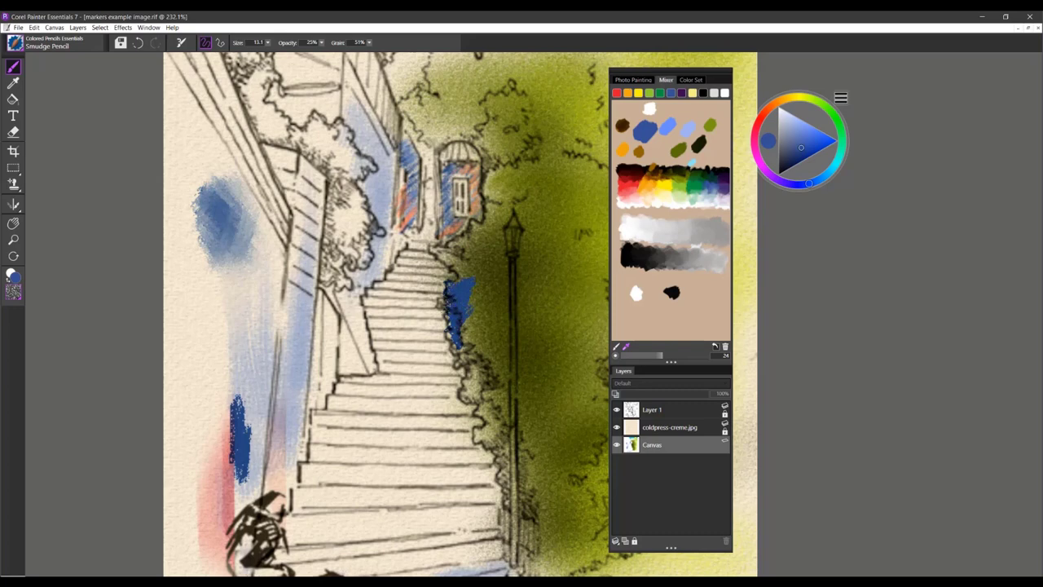
drag(468, 318, 459, 365)
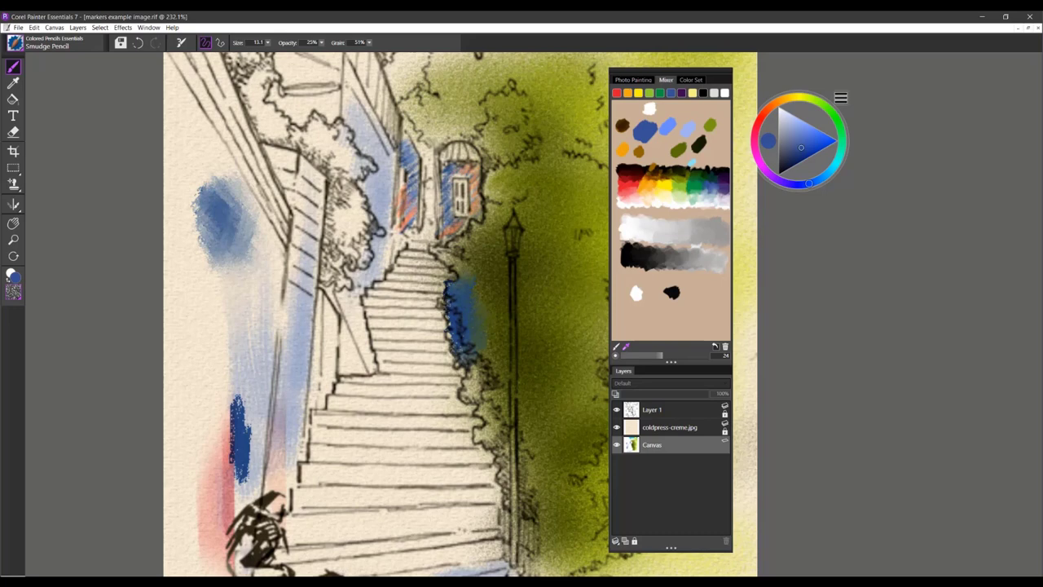
drag(453, 315, 450, 346)
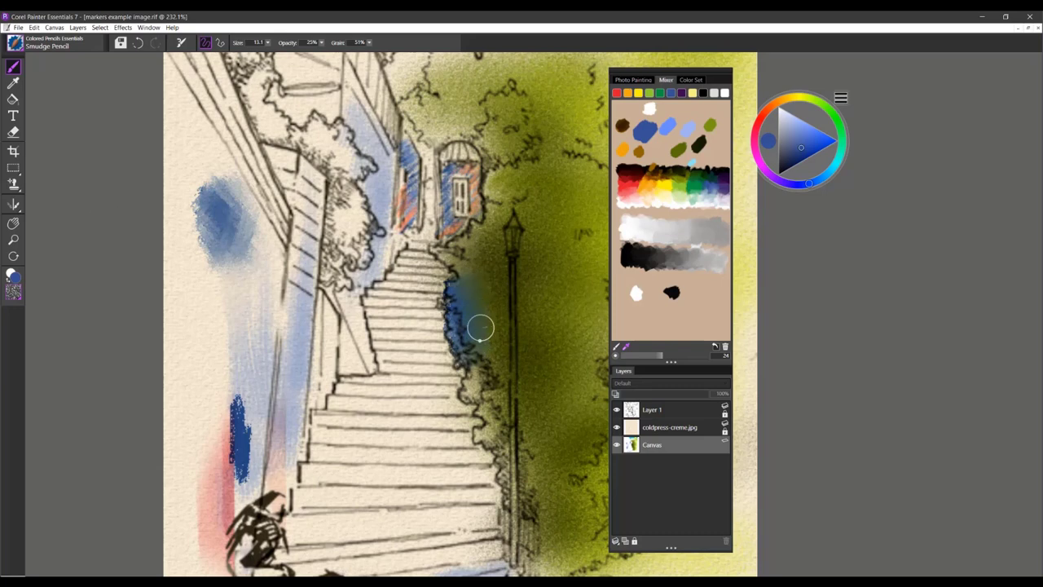
Switch to the Soft Cover pencil, choose a golden yellow and lightly tint the blank wall
click(17, 45)
click(155, 256)
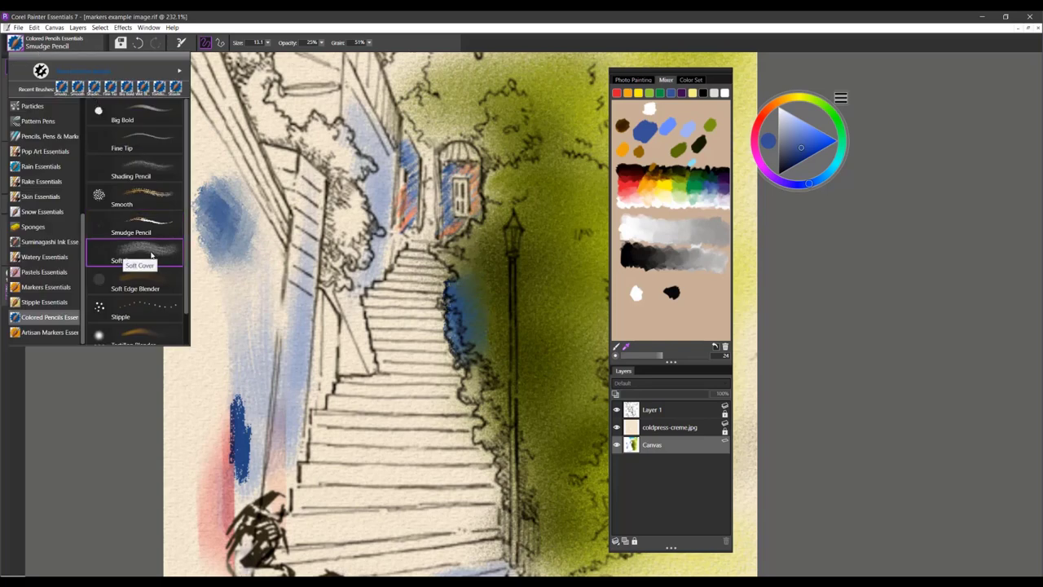
click(792, 99)
click(820, 136)
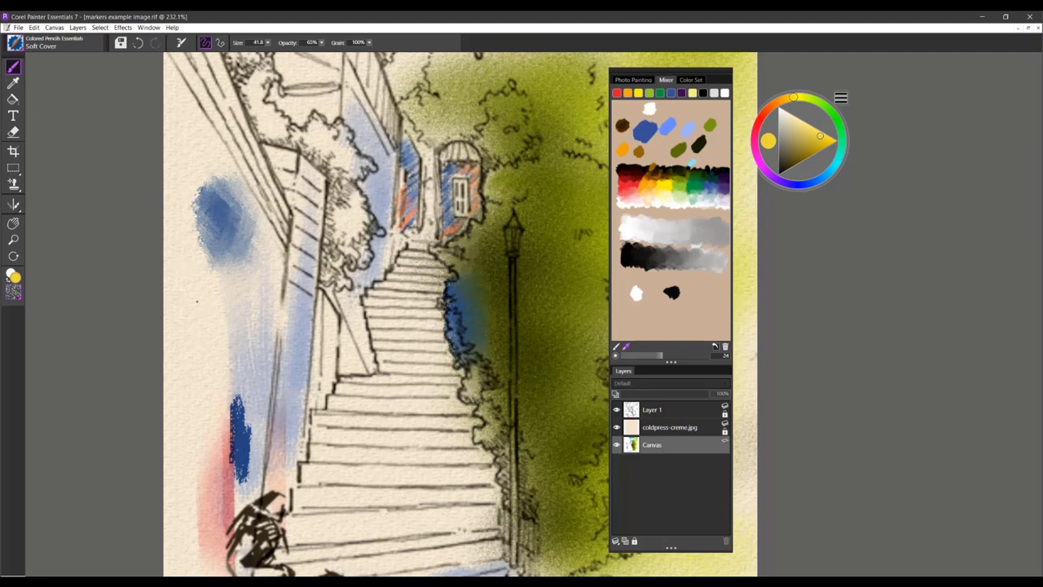
Cover the wall with soft red-orange and light pink tones, veiling the blue patches
click(759, 120)
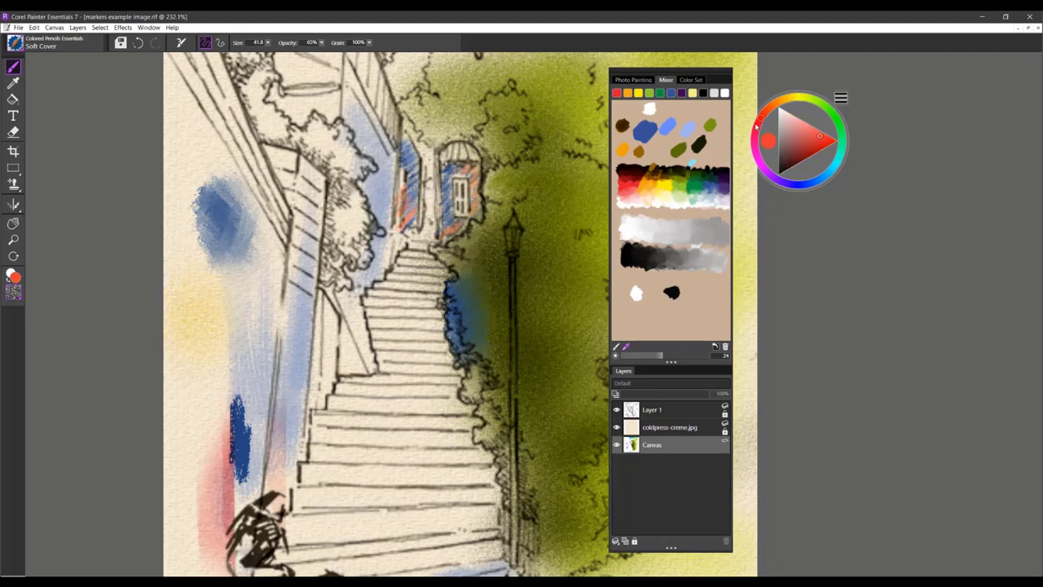
click(630, 189)
mouse_move(191, 339)
mouse_down()
mouse_move(214, 220)
mouse_move(195, 175)
mouse_move(221, 213)
mouse_move(194, 388)
mouse_move(230, 428)
mouse_move(177, 567)
mouse_move(231, 416)
mouse_move(197, 137)
mouse_move(220, 227)
mouse_up()
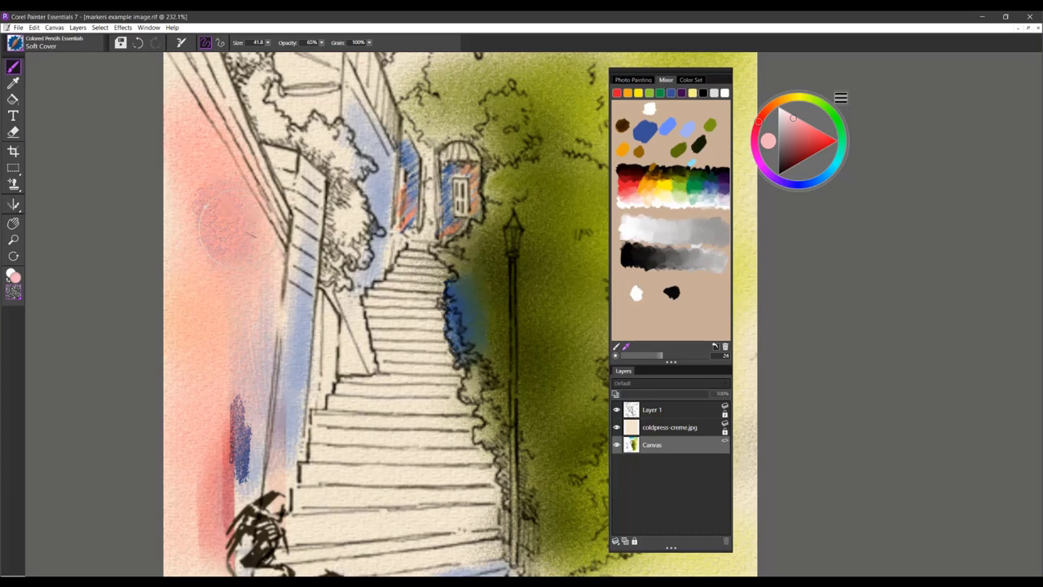
Shade the ground beside the lamp post and below the foliage with light pink and grainy dark red
scroll(235, 233, down, 5)
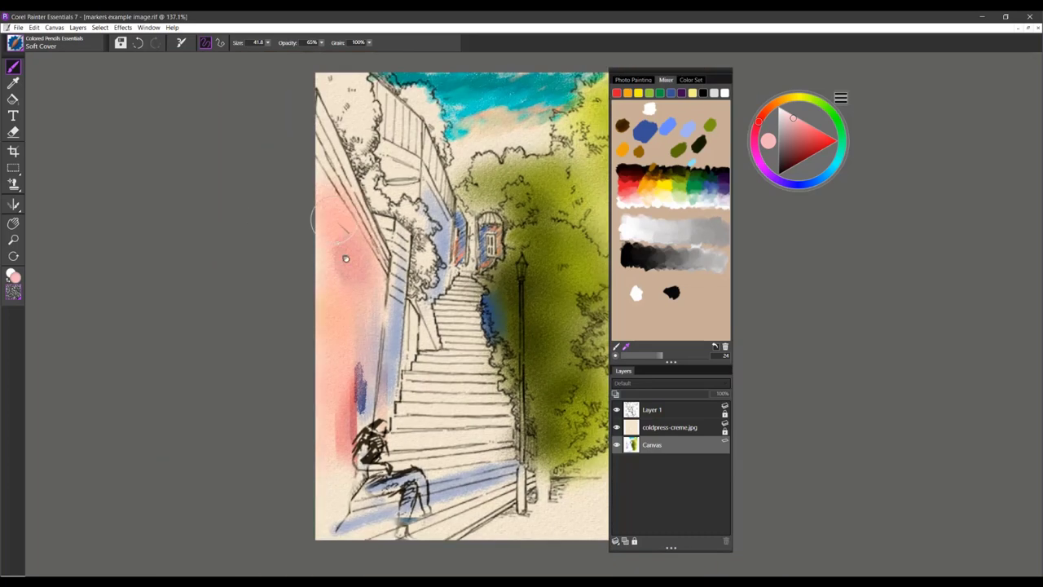
scroll(373, 277, up, 1)
mouse_move(448, 471)
mouse_down()
mouse_move(427, 493)
mouse_move(476, 462)
mouse_move(457, 485)
mouse_move(481, 481)
mouse_move(474, 453)
mouse_move(375, 489)
mouse_up()
click(808, 155)
mouse_move(489, 465)
mouse_down()
mouse_move(538, 387)
mouse_move(526, 407)
mouse_move(546, 318)
mouse_move(500, 383)
mouse_up()
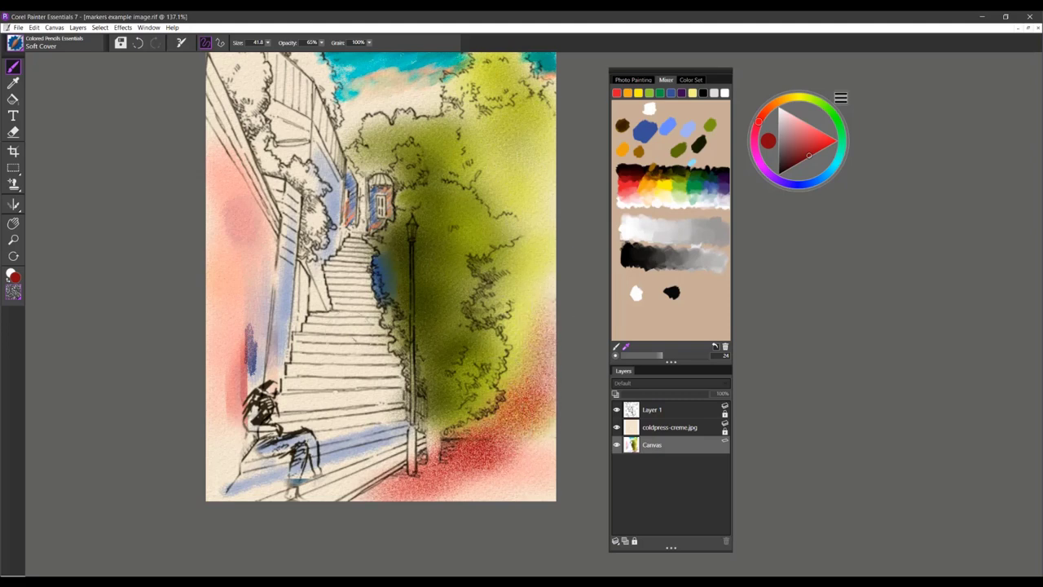
Reduce the Soft Cover brush size and shade the small triangular wall beside the stairs in gray
drag(359, 337, 371, 337)
mouse_move(292, 261)
mouse_down()
mouse_move(283, 299)
mouse_move(266, 295)
mouse_move(254, 357)
mouse_move(284, 271)
mouse_move(275, 289)
mouse_move(293, 298)
mouse_move(316, 308)
mouse_up()
click(707, 258)
mouse_move(329, 232)
mouse_down()
mouse_move(315, 255)
mouse_move(326, 308)
mouse_move(298, 272)
mouse_move(293, 318)
mouse_move(322, 281)
mouse_move(313, 260)
mouse_move(273, 288)
mouse_move(266, 324)
mouse_move(280, 361)
mouse_move(265, 373)
mouse_move(251, 346)
mouse_move(250, 266)
mouse_move(240, 326)
mouse_move(260, 246)
mouse_move(270, 265)
mouse_move(261, 220)
mouse_up()
Sample a peach tone from the wall and color the wall, the pillar and the lowest steps with it
alt+click(239, 284)
mouse_move(248, 272)
mouse_down()
mouse_move(253, 282)
mouse_move(263, 236)
mouse_move(266, 269)
mouse_move(244, 318)
mouse_move(278, 265)
mouse_move(263, 330)
mouse_move(244, 326)
mouse_move(253, 368)
mouse_move(284, 303)
mouse_move(279, 345)
mouse_up()
drag(285, 233, 287, 205)
mouse_move(274, 350)
mouse_down()
mouse_move(215, 473)
mouse_move(302, 478)
mouse_move(268, 488)
mouse_move(375, 455)
mouse_move(388, 461)
mouse_move(323, 497)
mouse_up()
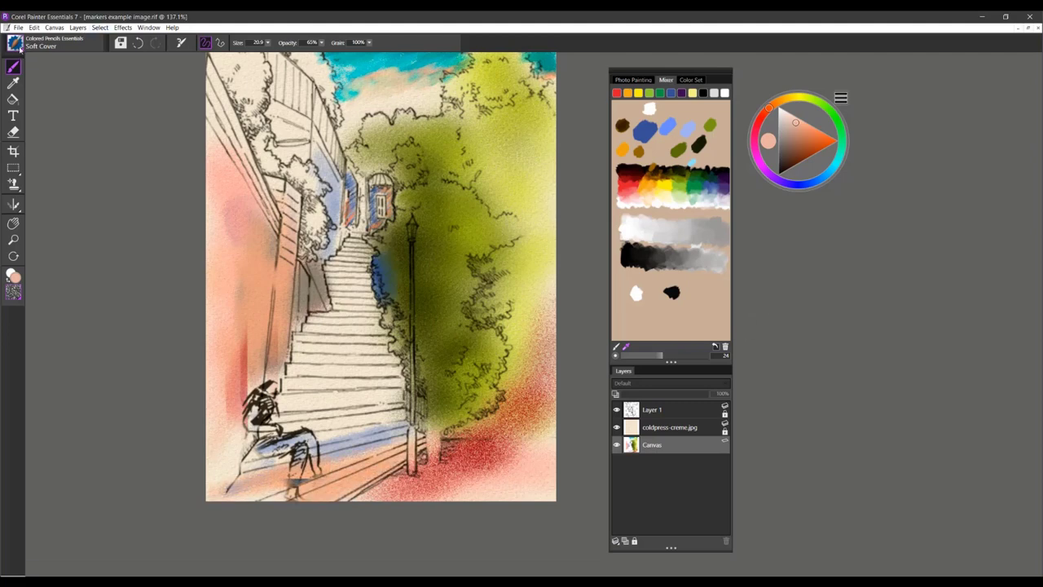
Switch to the Soft Edge Blender and blend the red ground below the foliage and the blue shadow on the steps
click(16, 44)
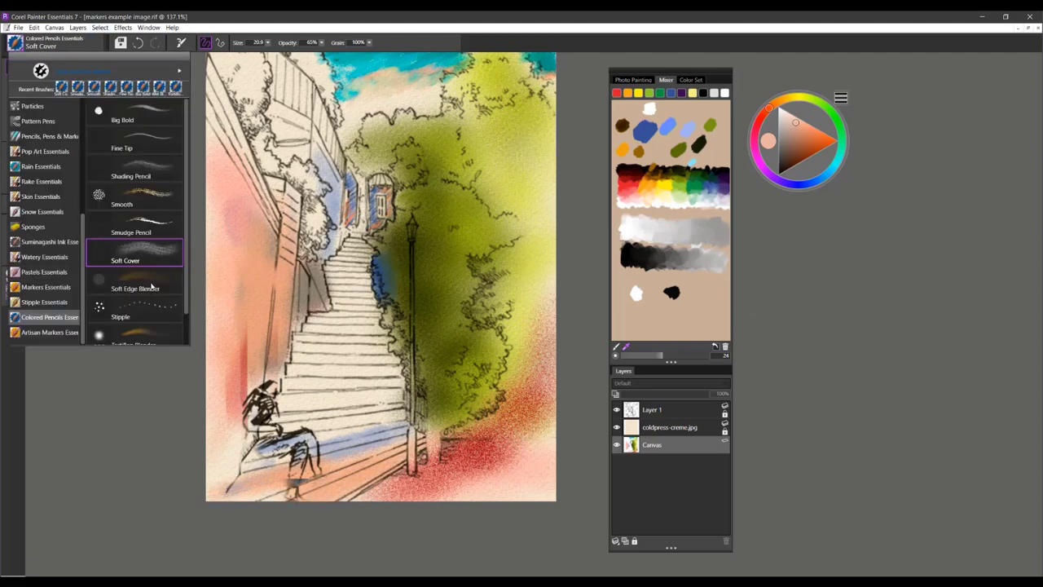
click(151, 287)
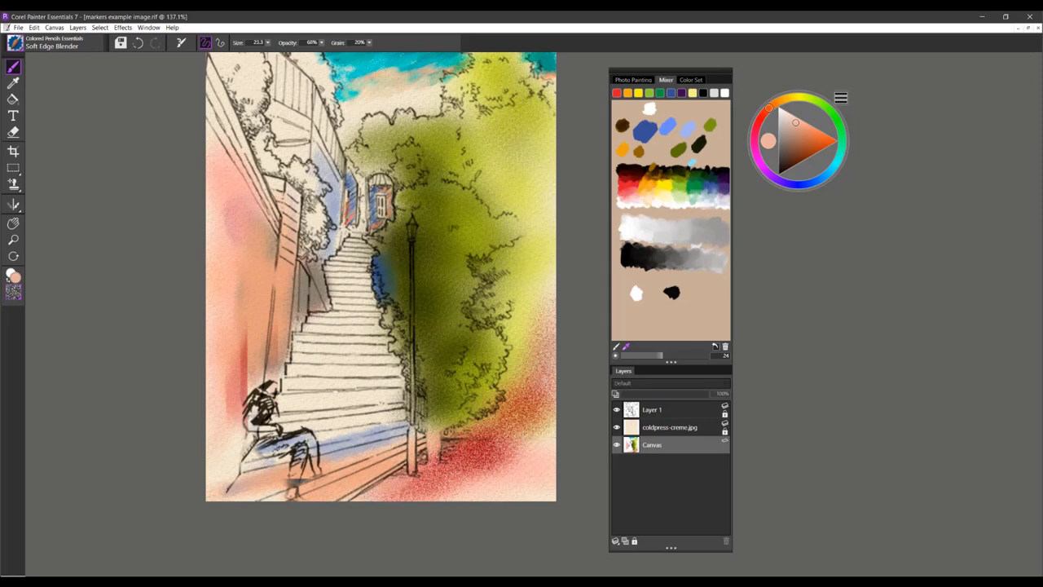
drag(464, 442, 480, 448)
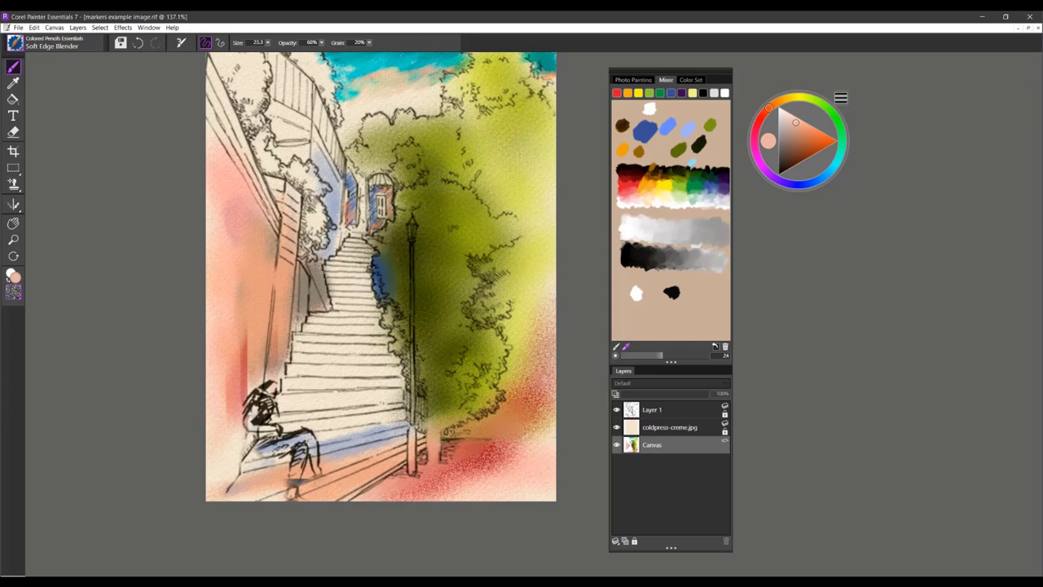
drag(366, 433, 256, 454)
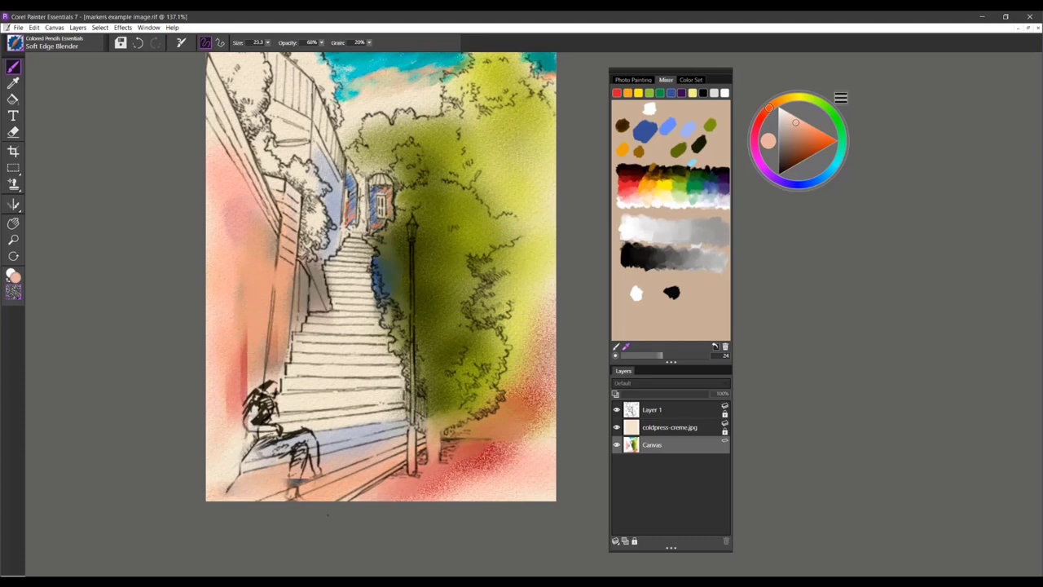
Switch to the Stipple brush and dot dark green leaves over the small bush above the doorway
click(22, 49)
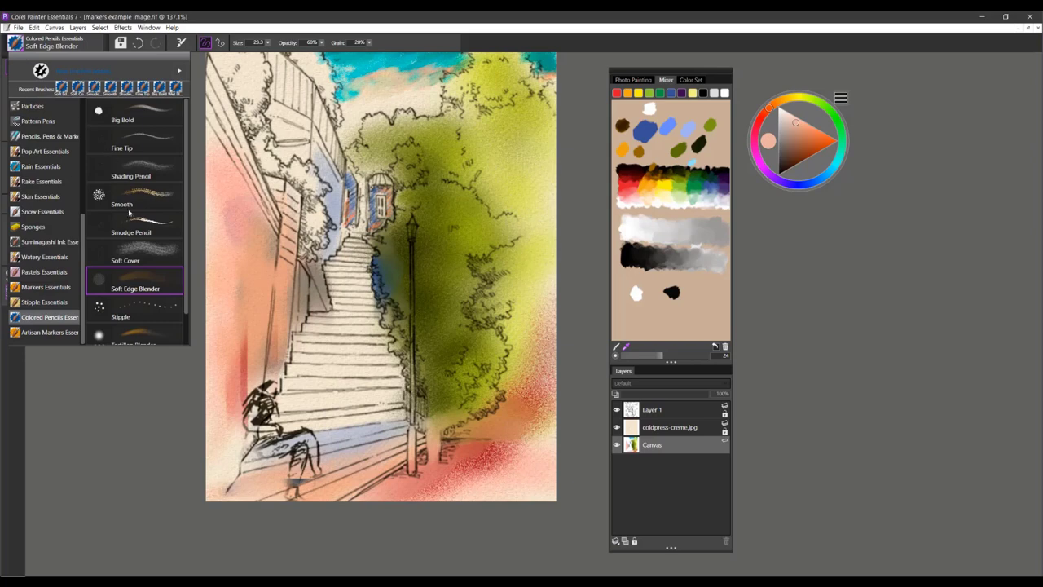
click(152, 311)
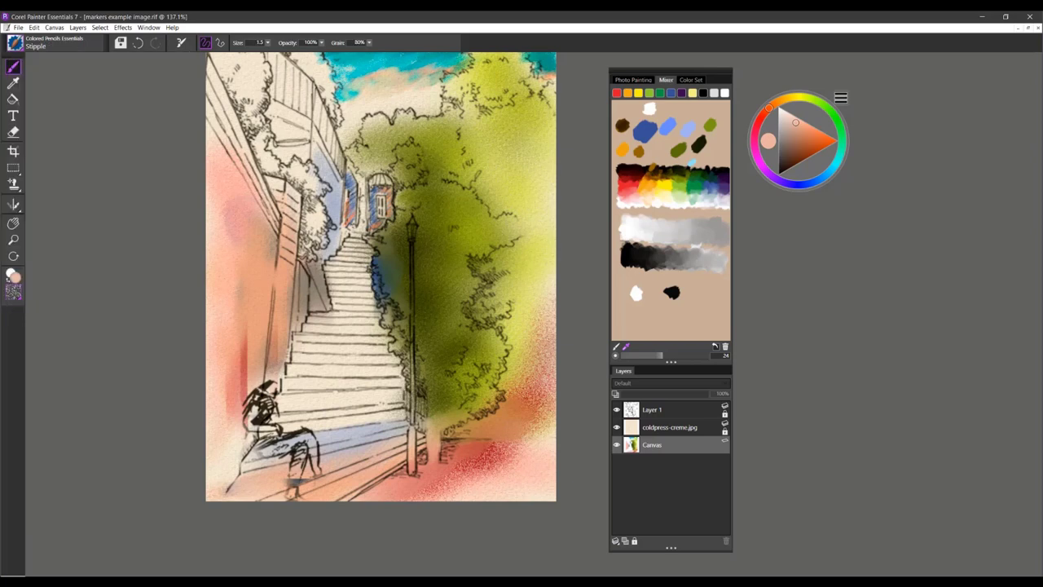
scroll(427, 159, up, 5)
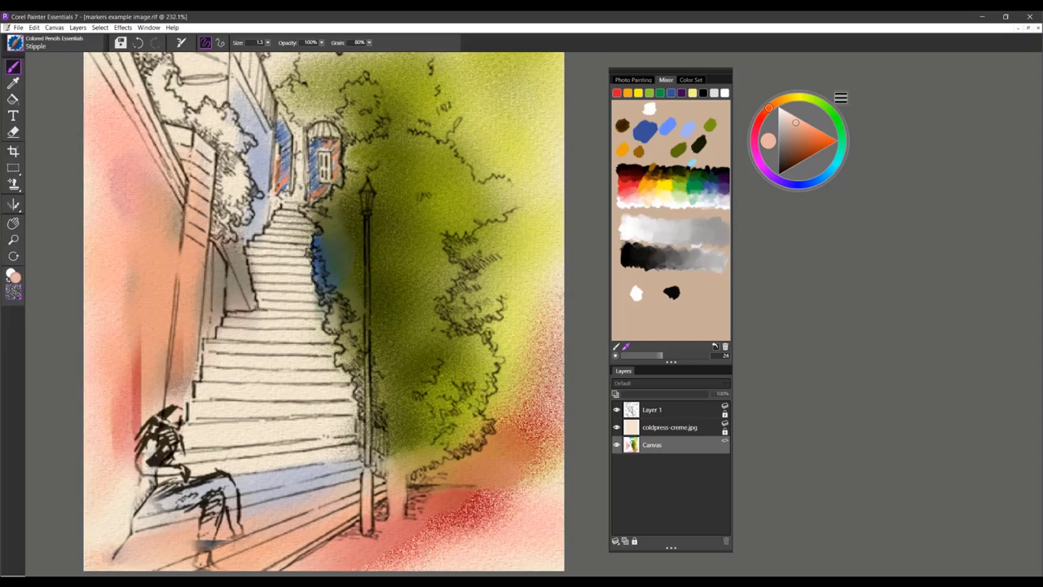
drag(426, 157, 500, 336)
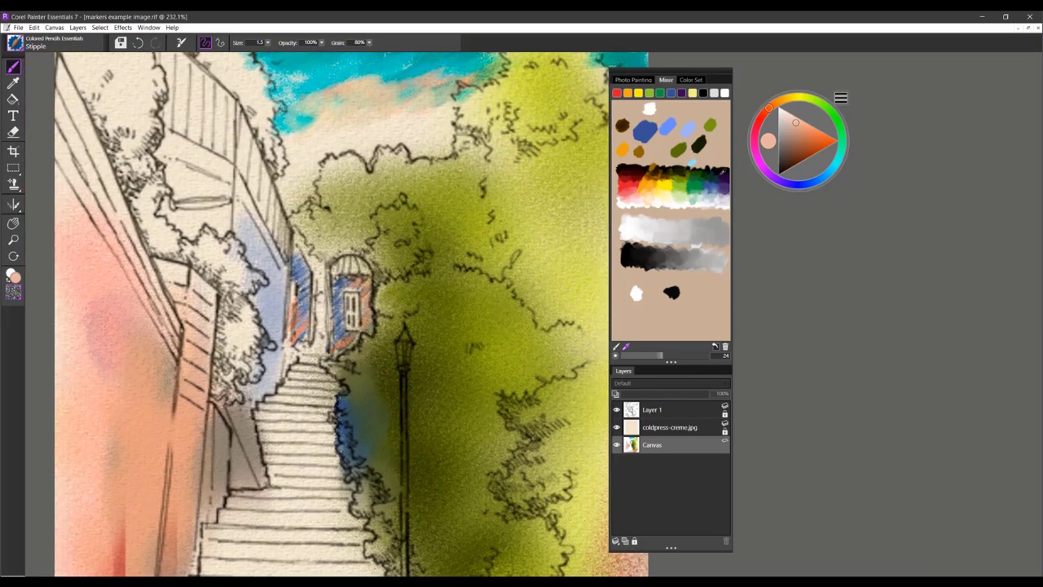
click(709, 172)
click(703, 174)
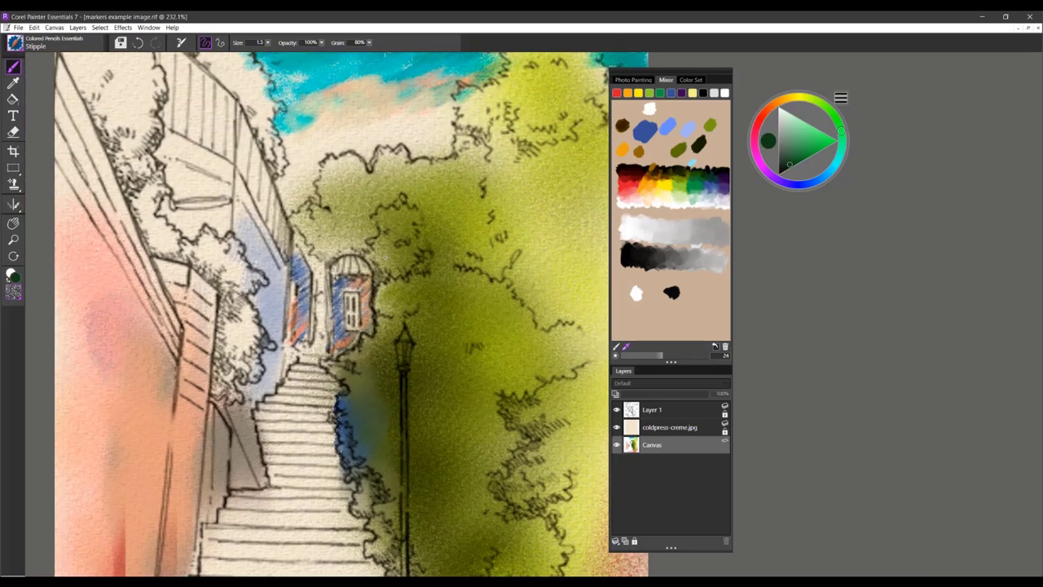
mouse_move(383, 253)
mouse_down()
mouse_move(403, 251)
mouse_move(378, 248)
mouse_move(384, 221)
mouse_up()
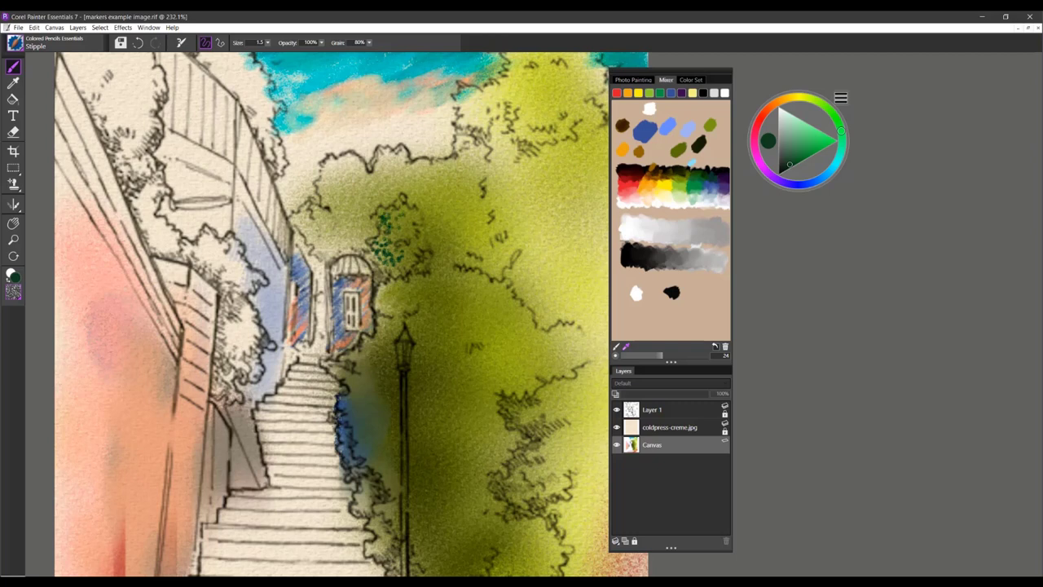
click(376, 239)
click(409, 259)
drag(403, 238, 406, 214)
drag(396, 261, 409, 266)
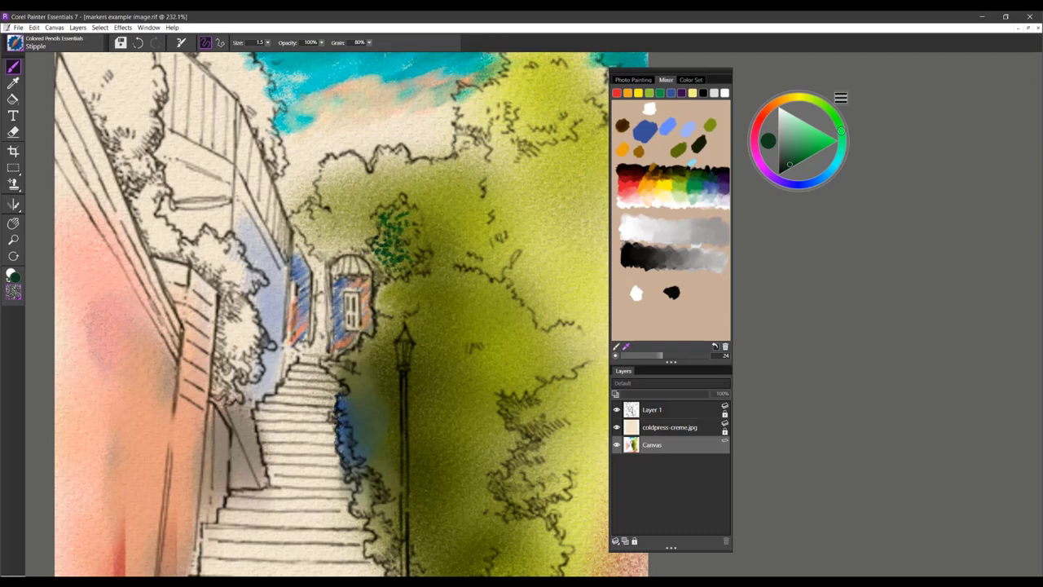
Choose a darker green and fill out the bush above the doorway with denser stippled dots
drag(795, 166, 793, 169)
click(788, 171)
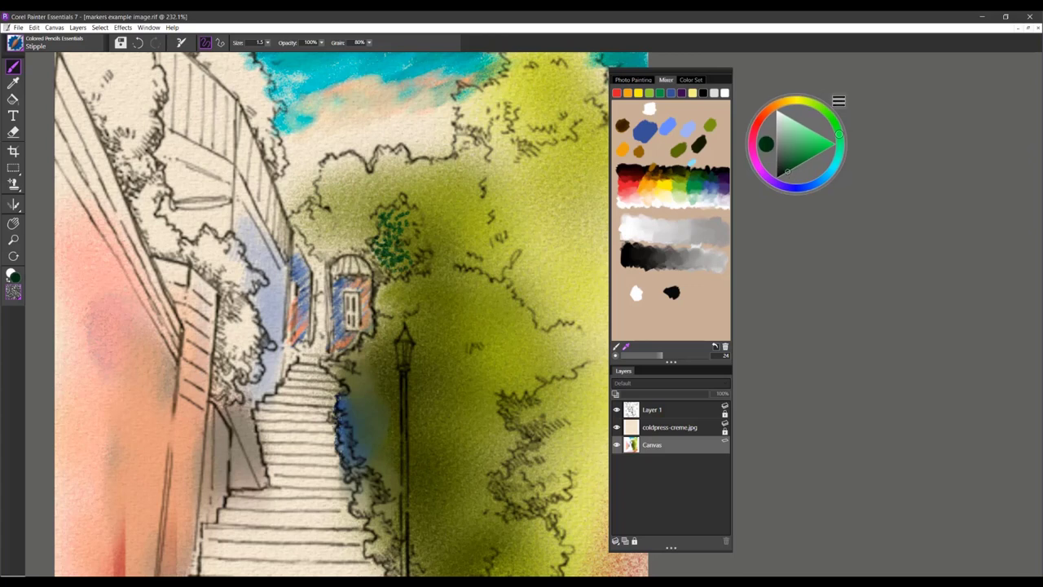
click(378, 267)
click(375, 265)
click(372, 262)
click(381, 276)
click(387, 274)
mouse_move(387, 274)
mouse_down()
mouse_move(410, 264)
mouse_move(383, 223)
mouse_up()
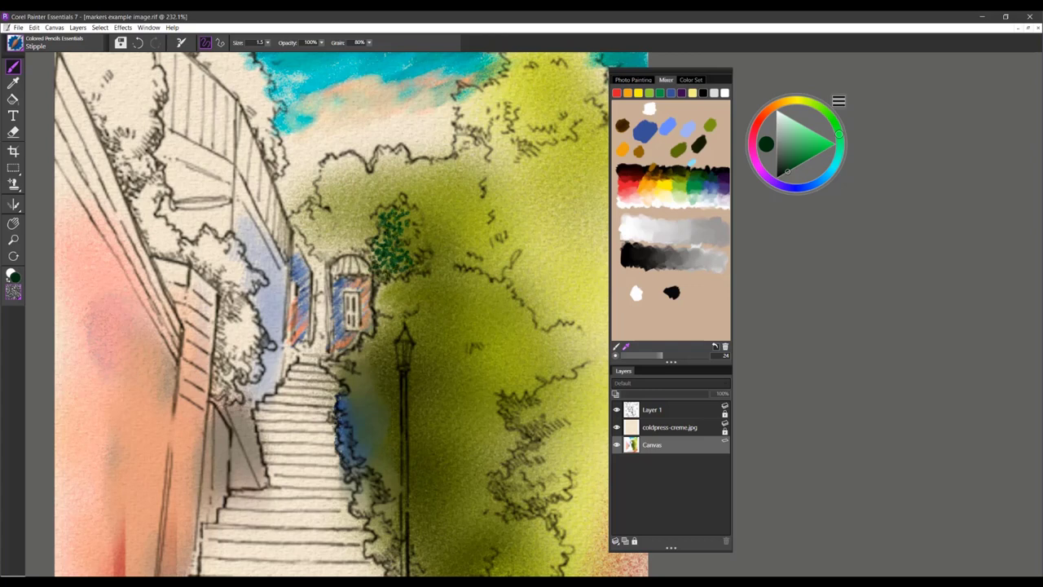
click(412, 227)
drag(411, 224, 415, 232)
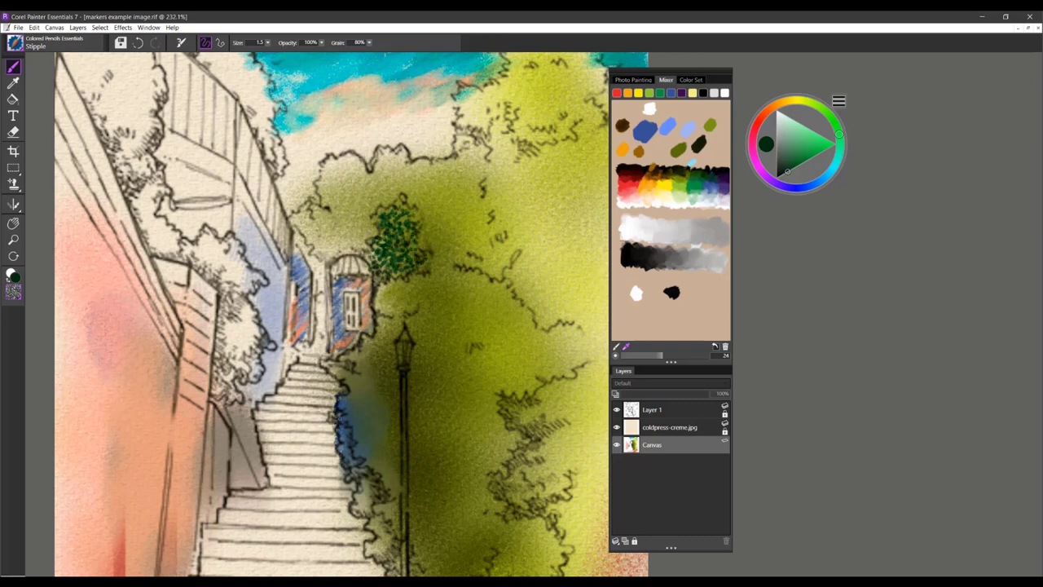
drag(390, 207, 393, 214)
mouse_move(373, 240)
mouse_down()
mouse_move(366, 250)
mouse_move(380, 282)
mouse_move(380, 262)
mouse_move(394, 272)
mouse_up()
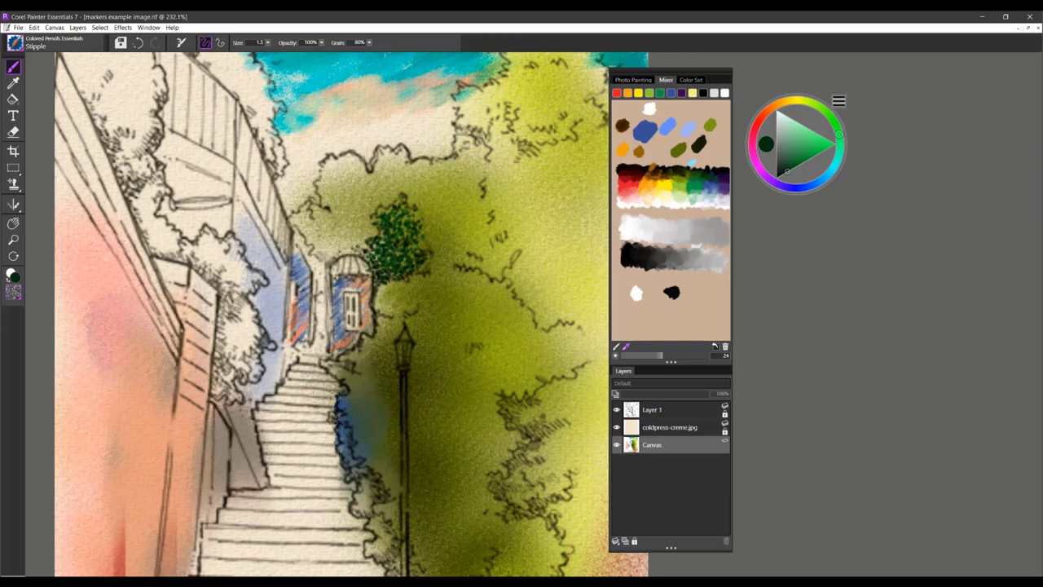
Lighten the green and stipple brighter highlights into the bush above the doorway
click(792, 166)
drag(792, 165, 793, 154)
click(812, 142)
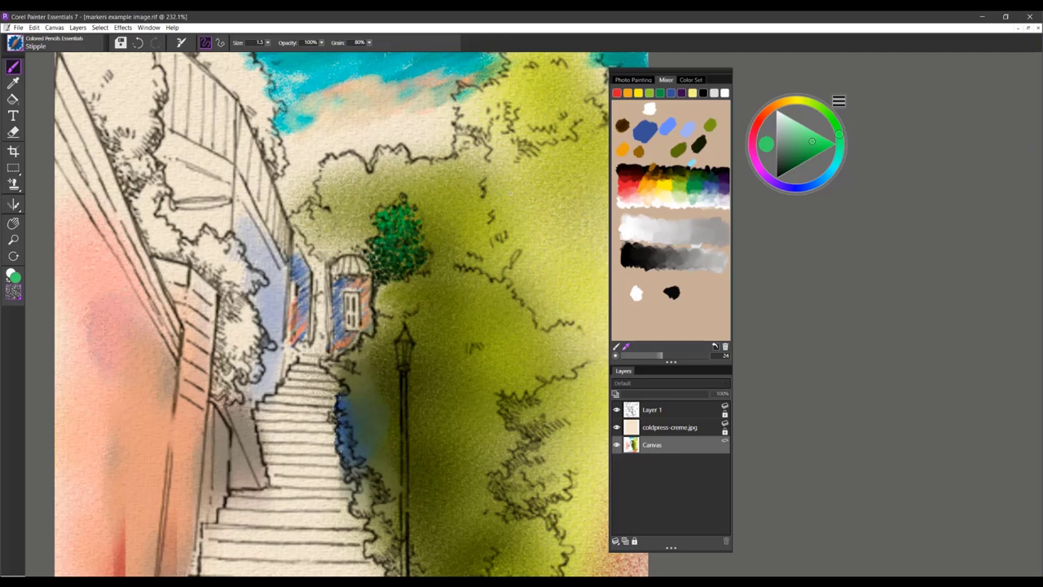
Sample blue from the wall near the doorway and stipple dark, then lighter blue dots along a stair above the blue shadow
scroll(472, 210, down, 3)
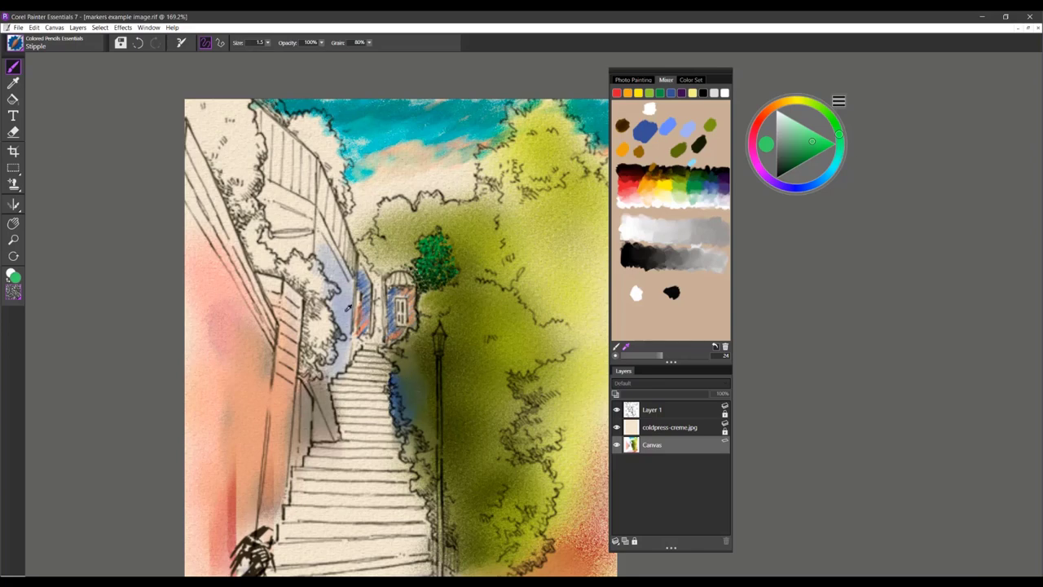
alt+click(343, 312)
click(797, 164)
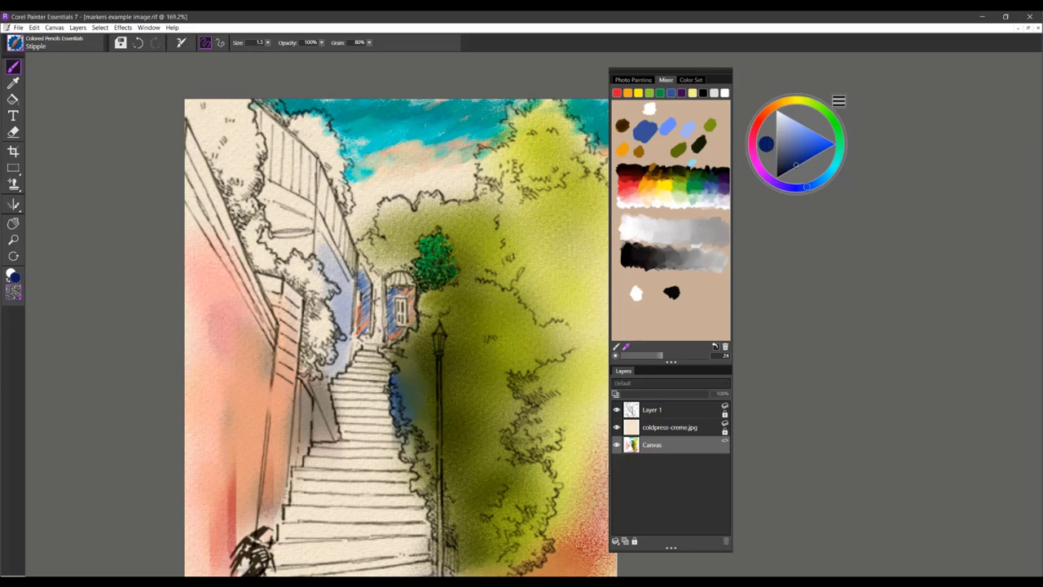
mouse_move(368, 565)
mouse_down()
mouse_move(413, 564)
mouse_move(287, 571)
mouse_up()
drag(425, 561, 436, 560)
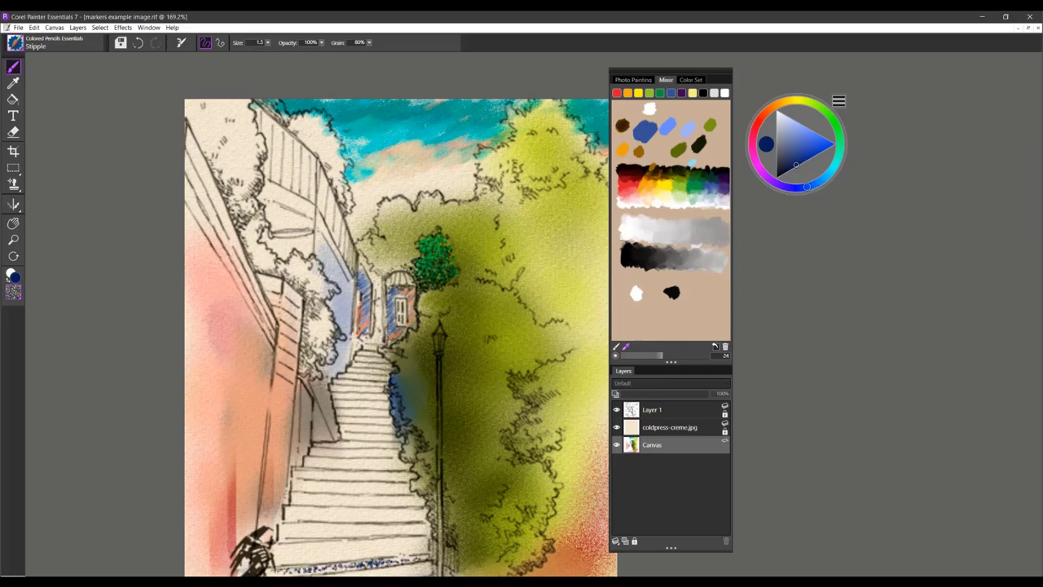
mouse_move(352, 566)
mouse_down()
mouse_move(319, 570)
mouse_move(351, 570)
mouse_up()
drag(800, 147, 798, 139)
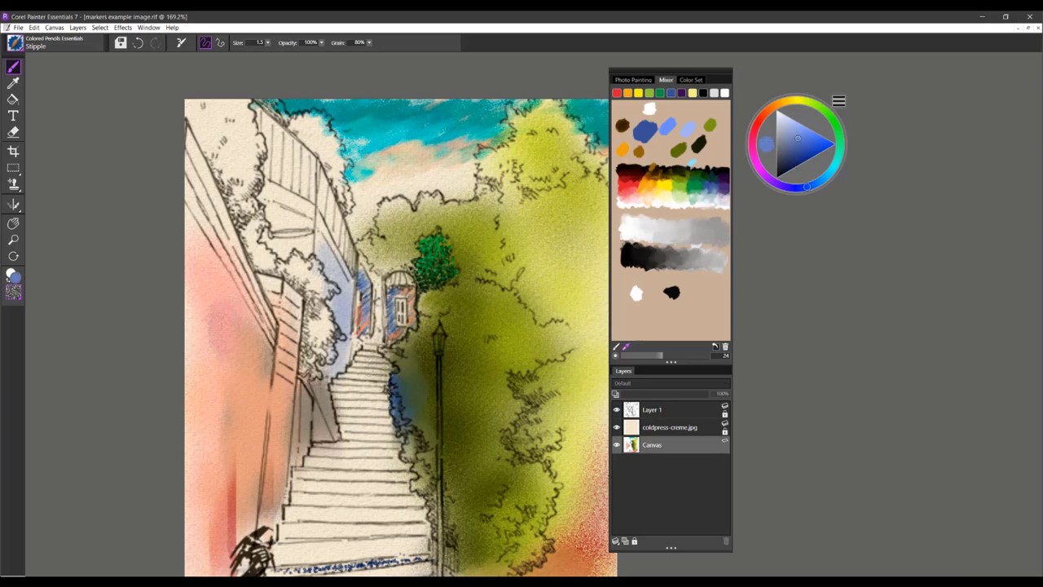
drag(308, 575, 322, 574)
Switch to the Tortillon Blender and smooth the sky and the blue stippling on the stair
scroll(348, 279, down, 3)
mouse_move(349, 280)
mouse_down()
mouse_move(330, 217)
mouse_move(304, 188)
mouse_up()
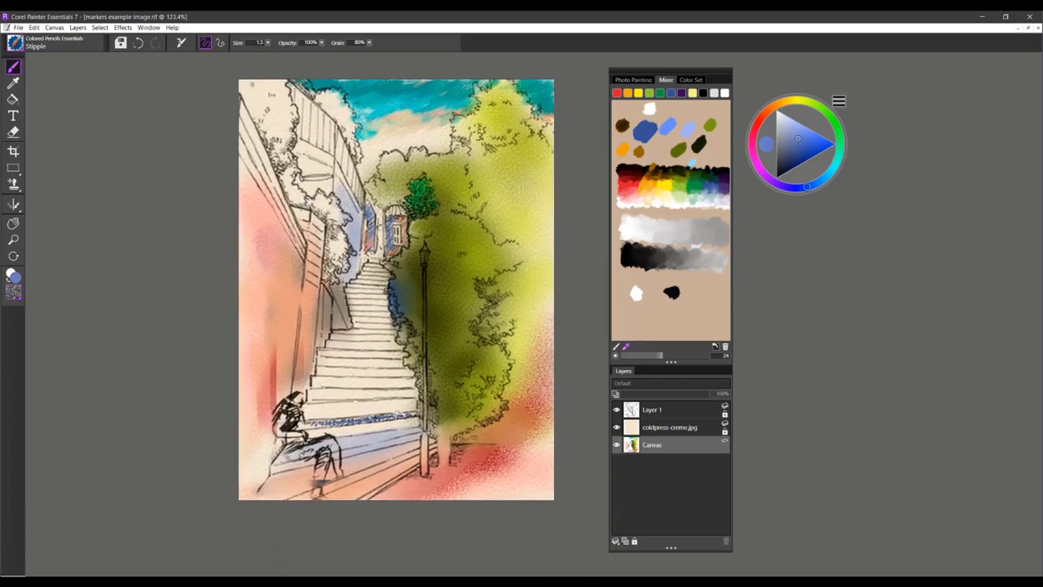
click(14, 44)
drag(186, 308, 183, 345)
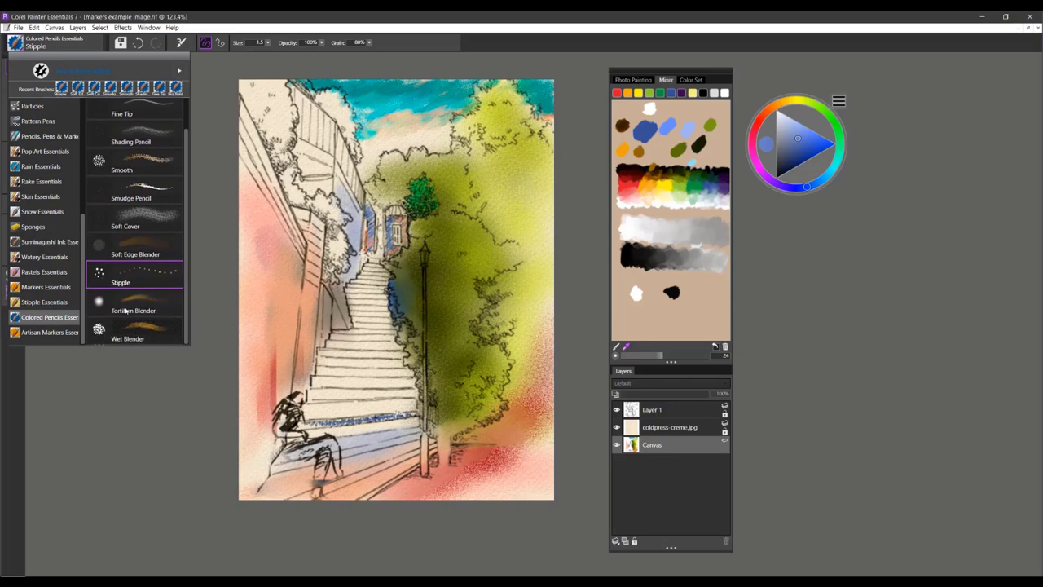
click(131, 304)
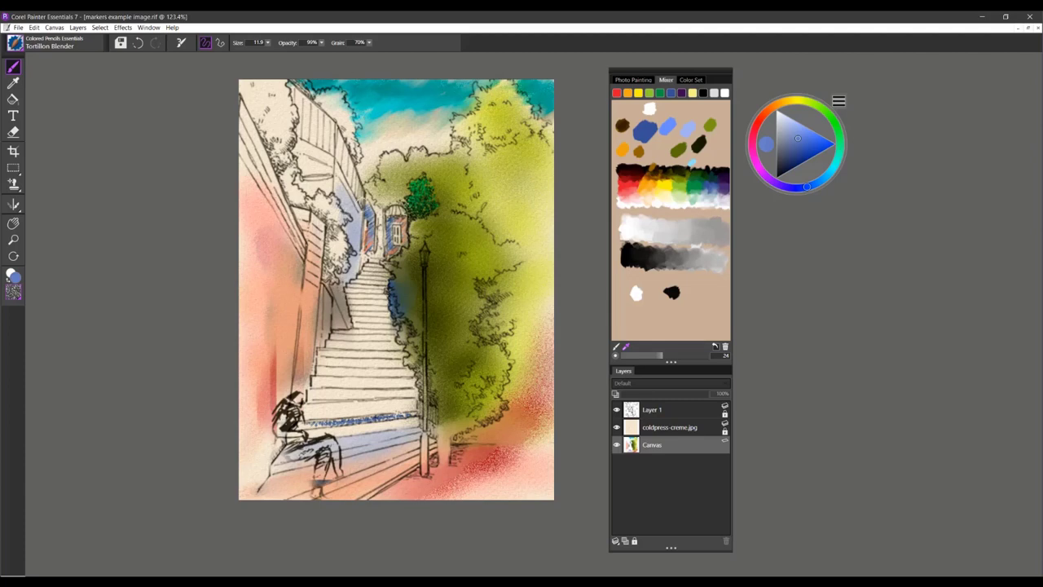
mouse_move(359, 422)
mouse_down()
mouse_move(318, 425)
mouse_move(414, 417)
mouse_move(335, 421)
mouse_up()
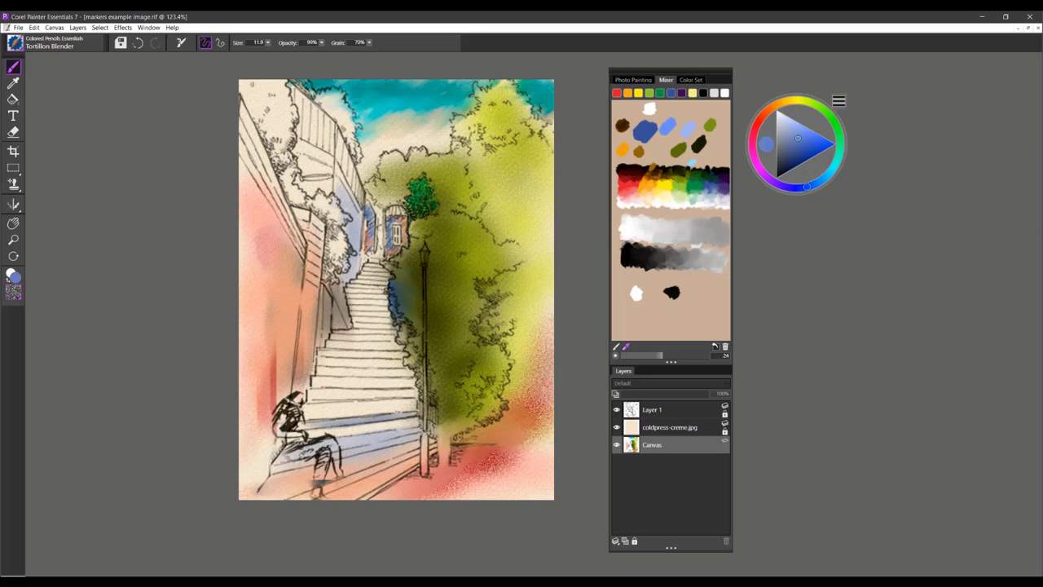
Switch to the Wet Blender and soften the foliage beside the stairs and around the lamp post base
click(24, 46)
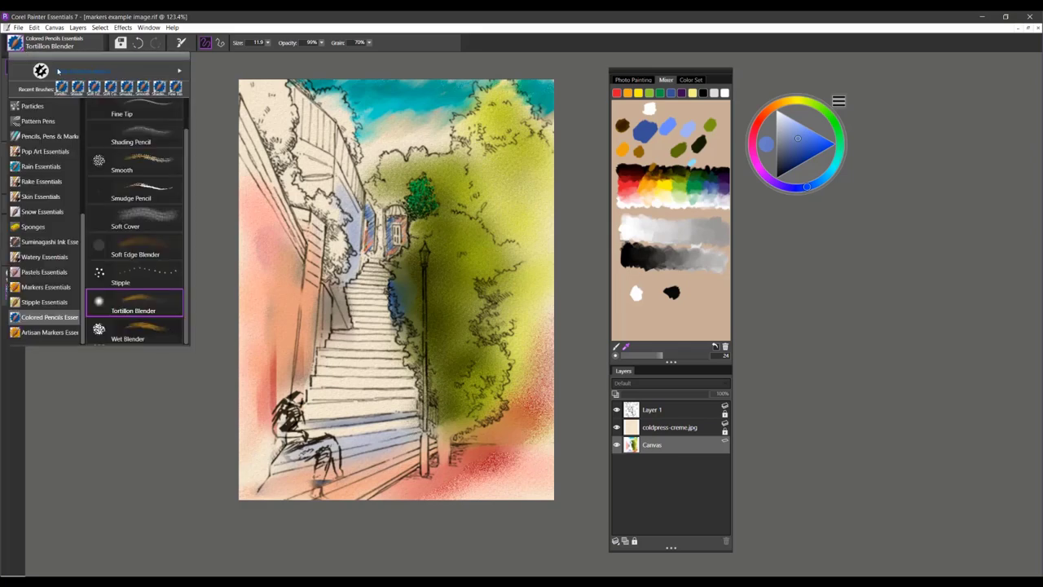
click(139, 339)
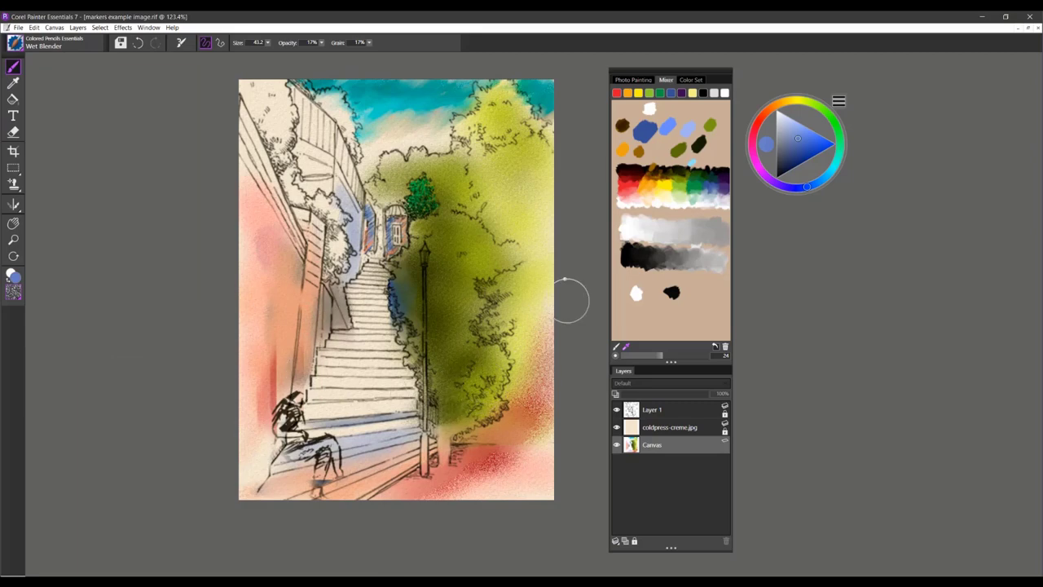
scroll(570, 300, up, 5)
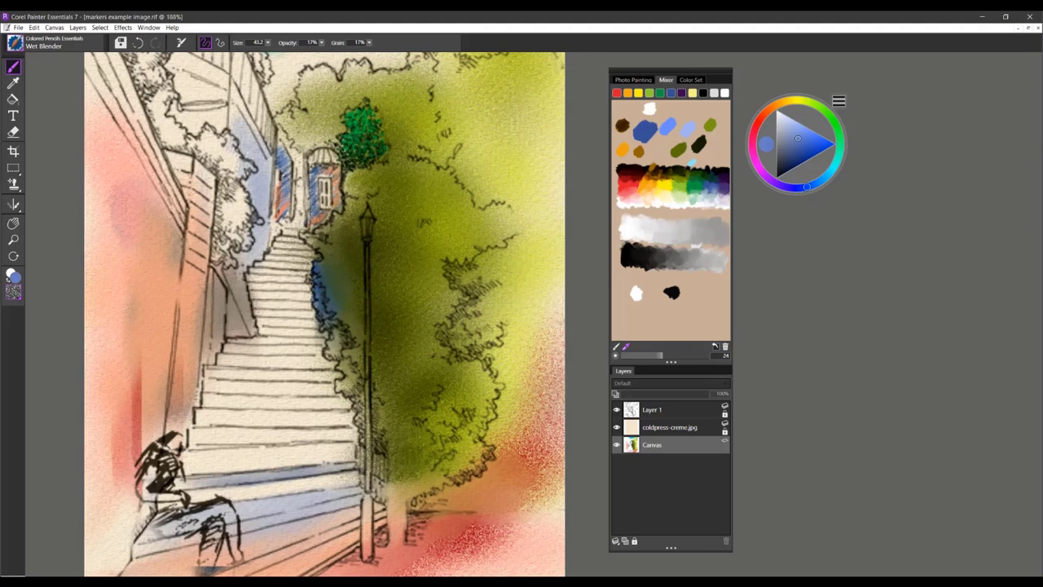
mouse_move(342, 263)
mouse_down()
mouse_move(332, 290)
mouse_move(349, 330)
mouse_up()
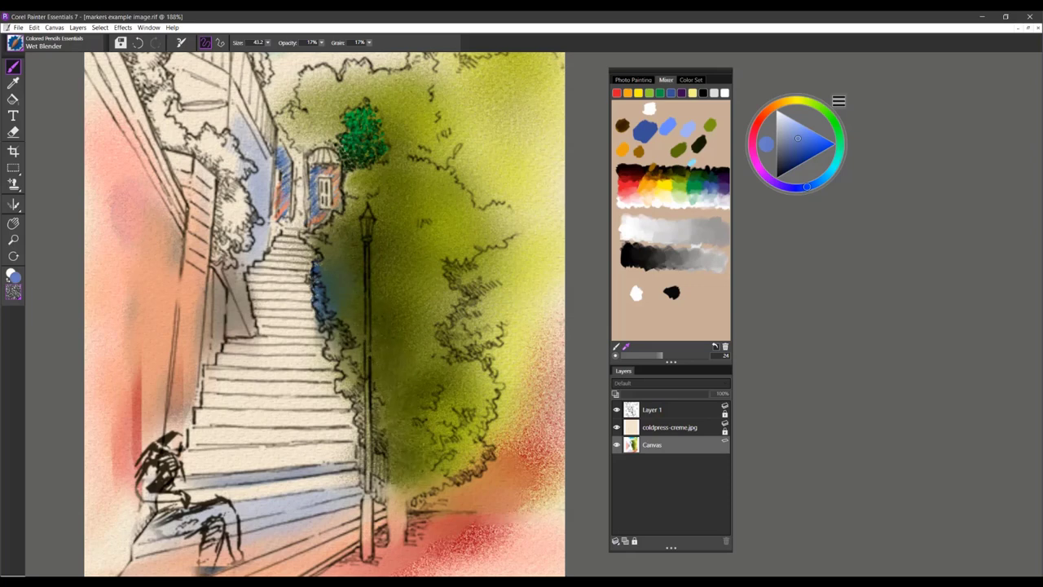
mouse_move(407, 479)
mouse_down()
mouse_move(456, 455)
mouse_move(383, 479)
mouse_up()
Blend the peach wall, the gray triangular wall, the blue patch beside the stairs and the blue lower steps
mouse_move(189, 325)
mouse_down()
mouse_move(202, 292)
mouse_move(195, 298)
mouse_move(228, 275)
mouse_move(225, 297)
mouse_up()
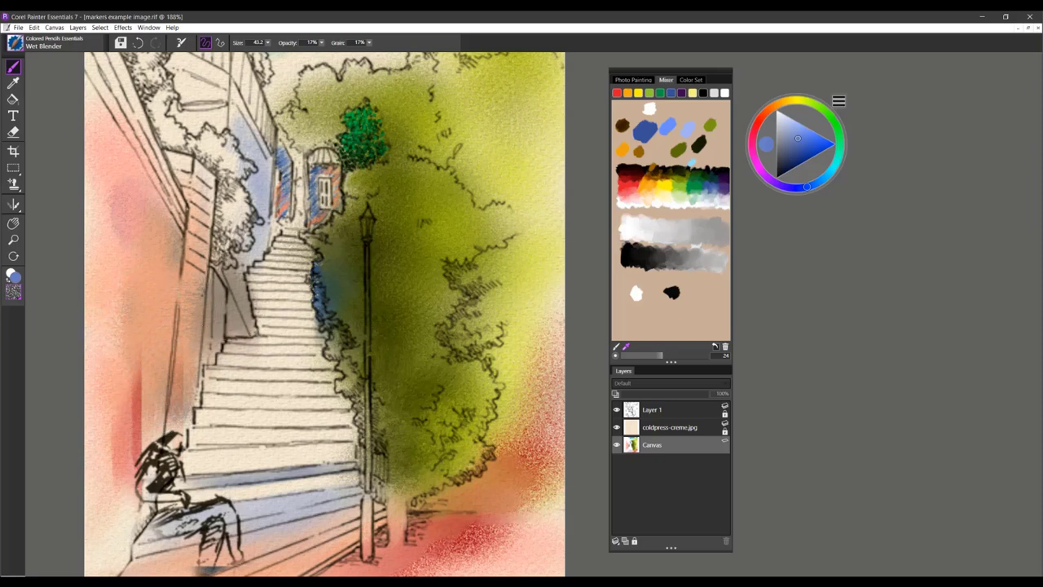
mouse_move(229, 295)
mouse_down()
mouse_move(237, 335)
mouse_move(246, 332)
mouse_up()
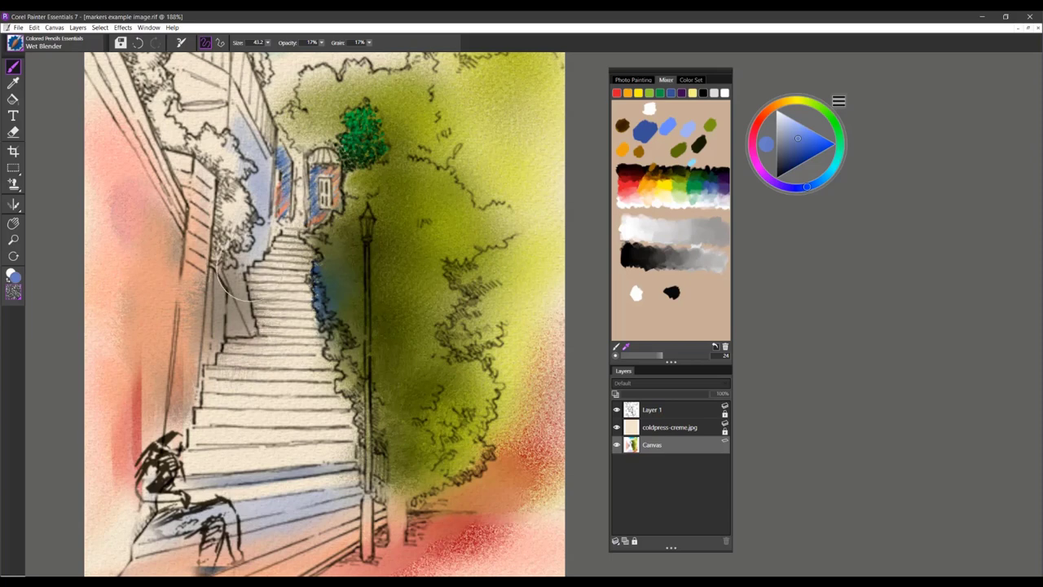
drag(297, 299, 305, 285)
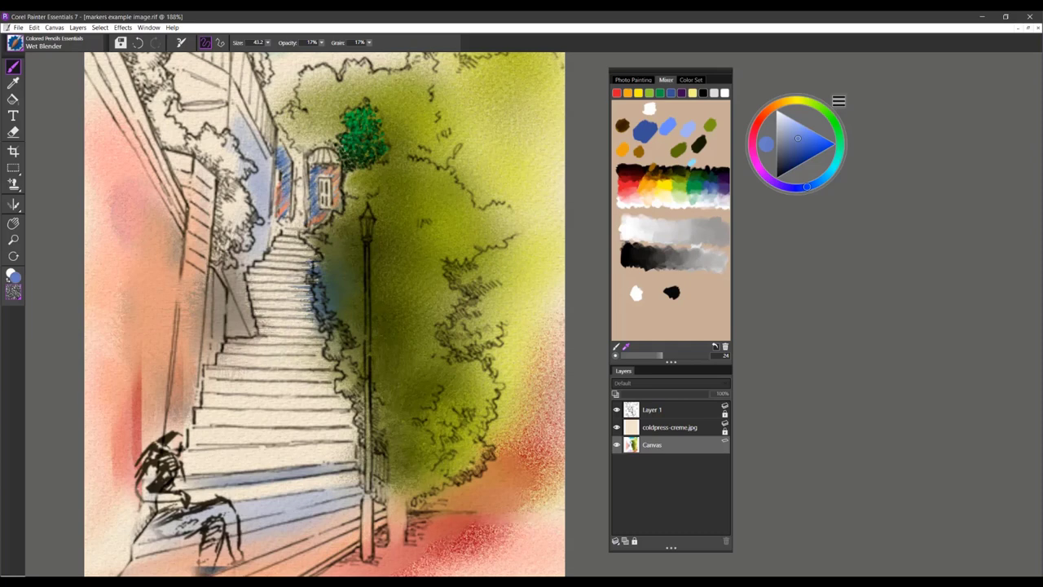
mouse_move(229, 473)
mouse_down()
mouse_move(220, 510)
mouse_move(230, 502)
mouse_move(283, 515)
mouse_up()
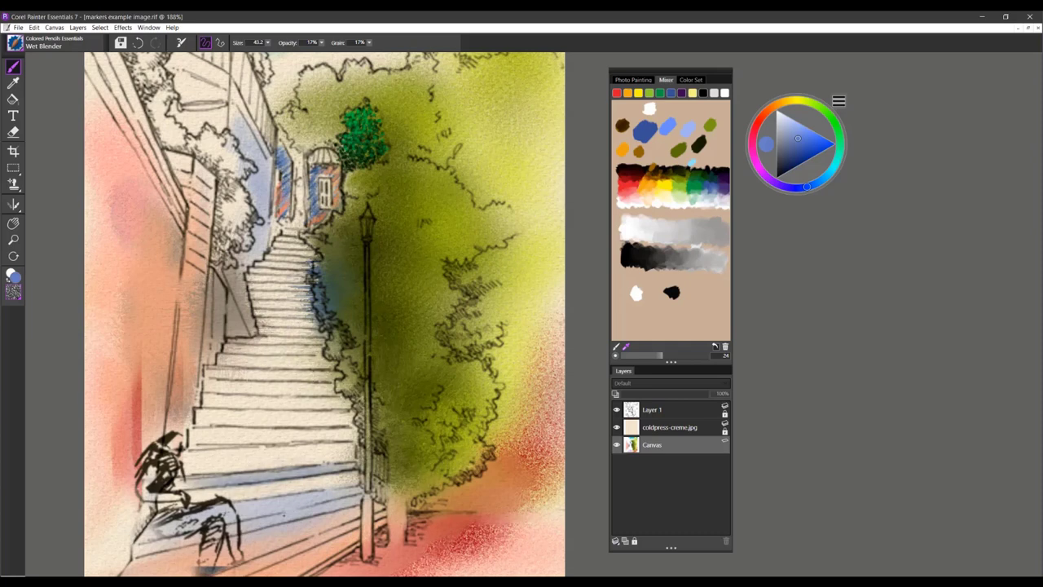
Blend the grainy red and pink ground beside the lamp post and below the foliage into smoother tones
mouse_move(422, 536)
mouse_down()
mouse_move(483, 540)
mouse_move(440, 556)
mouse_move(480, 564)
mouse_up()
scroll(454, 426, down, 3)
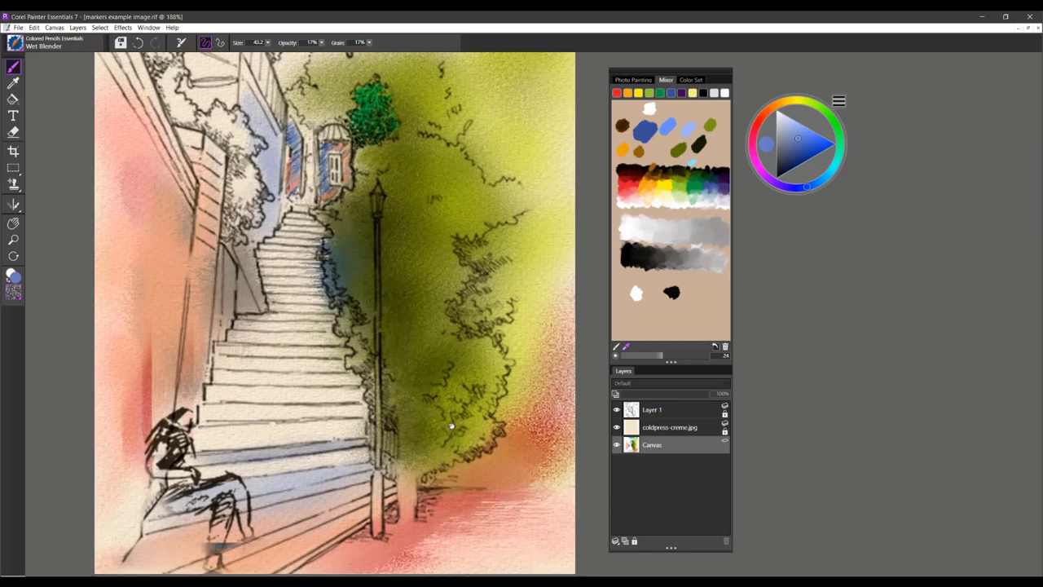
mouse_move(407, 500)
mouse_down()
mouse_move(483, 506)
mouse_move(389, 485)
mouse_move(511, 460)
mouse_up()
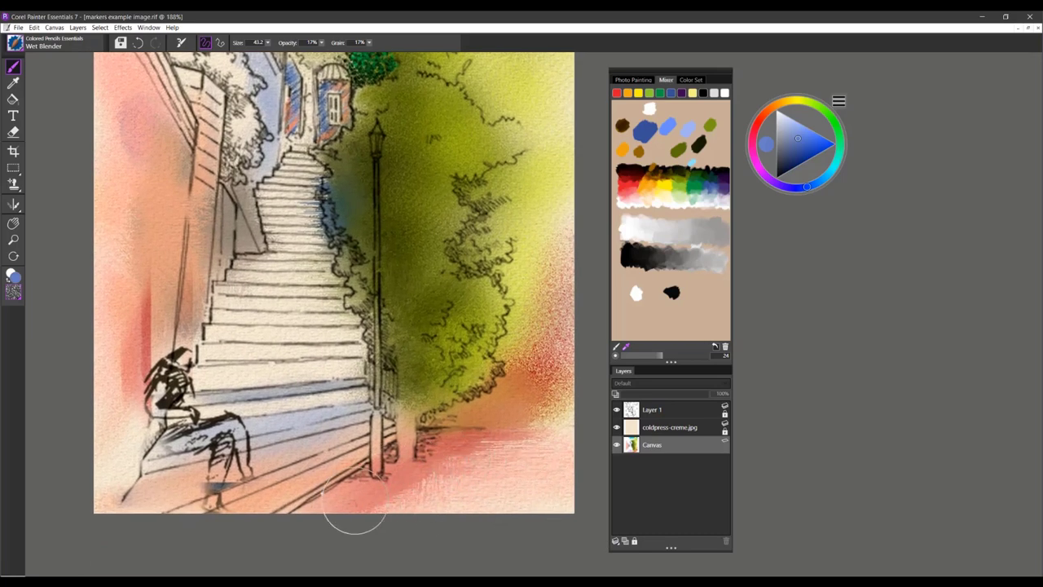
drag(528, 399, 556, 397)
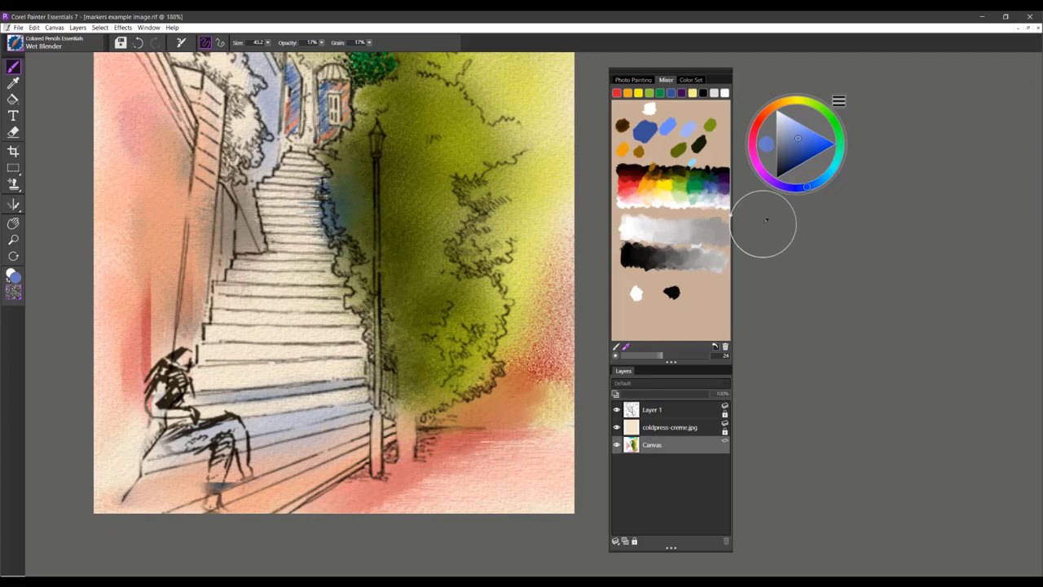
scroll(334, 283, down, 4)
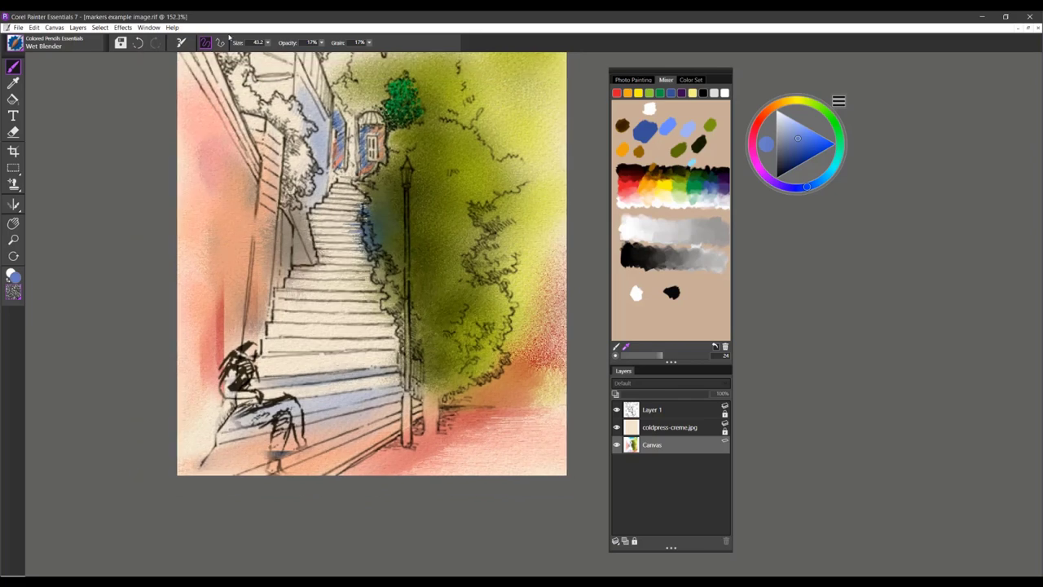
drag(388, 235, 373, 287)
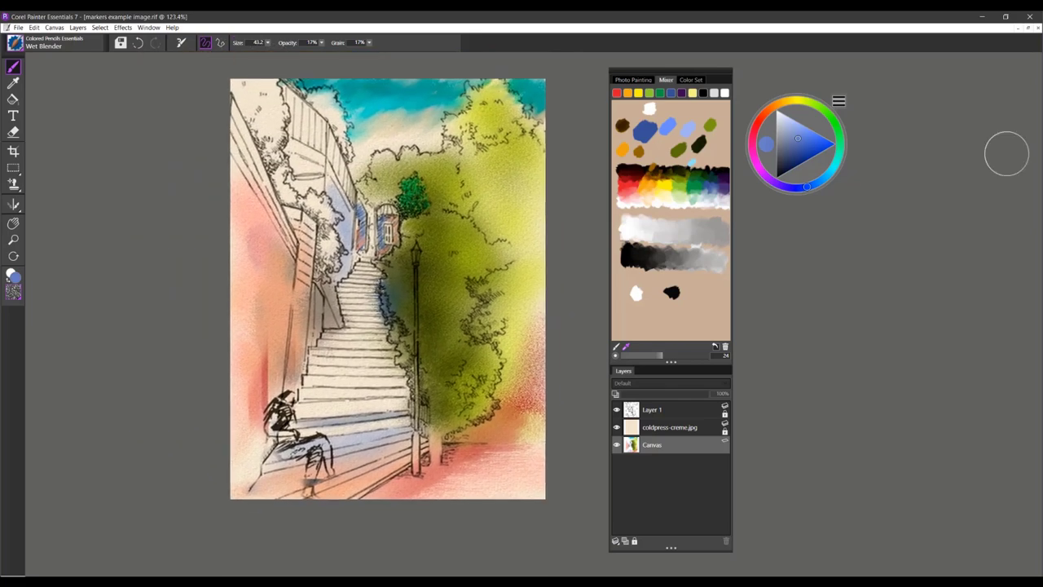